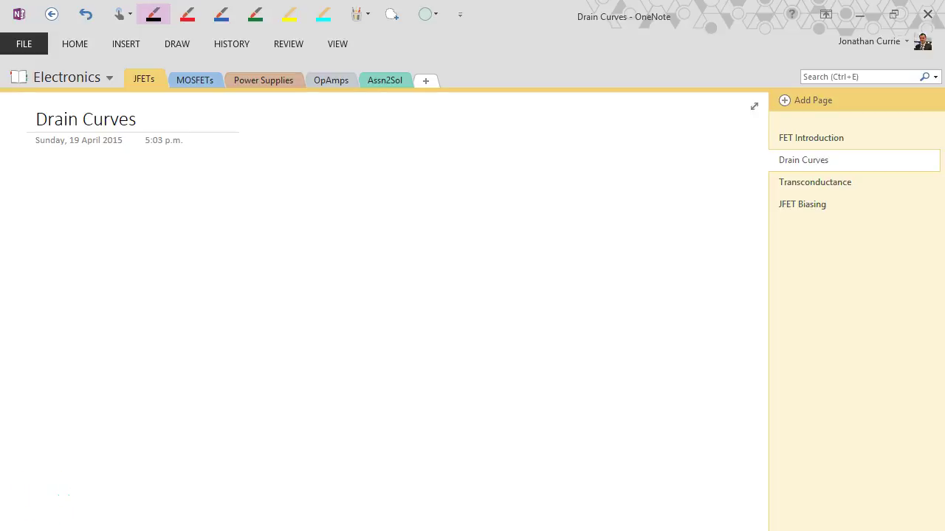
Handwrite 'for JFETs' in black beside the 'Drain Curves' title
{"action": "mouse_move", "coordinate": [272, 101]}
{"action": "left_mouse_down"}
{"action": "mouse_move", "coordinate": [253, 124]}
{"action": "mouse_move", "coordinate": [324, 124]}
{"action": "mouse_move", "coordinate": [348, 106]}
{"action": "mouse_move", "coordinate": [355, 132]}
{"action": "mouse_move", "coordinate": [374, 132]}
{"action": "mouse_move", "coordinate": [395, 115]}
{"action": "mouse_move", "coordinate": [400, 130]}
{"action": "left_mouse_up"}
{"action": "left_click_drag", "start_coordinate": [426, 115], "coordinate": [413, 129]}
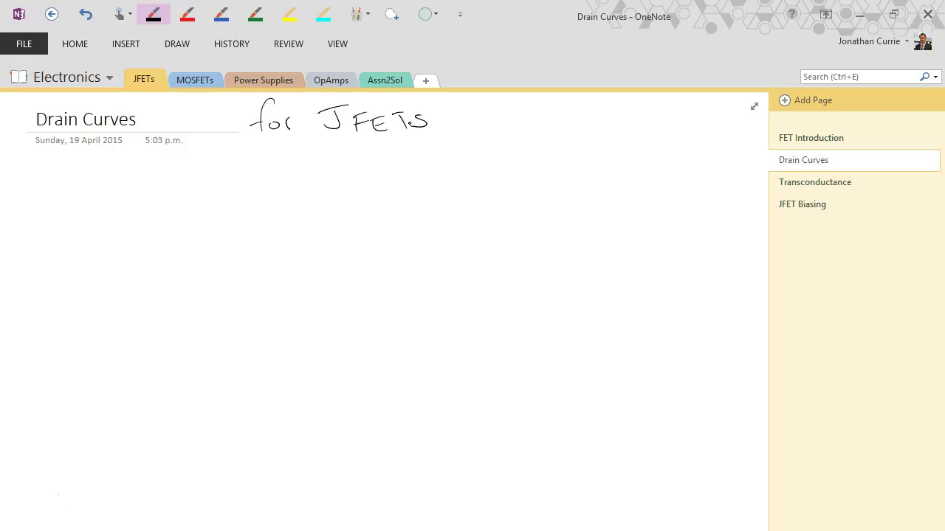
{"action": "left_click", "coordinate": [221, 14]}
Write a blue note on relating gate voltage, drain current and drain-source voltage graphically
{"action": "mouse_move", "coordinate": [89, 188]}
{"action": "left_mouse_down"}
{"action": "mouse_move", "coordinate": [140, 197]}
{"action": "mouse_move", "coordinate": [182, 210]}
{"action": "mouse_move", "coordinate": [174, 208]}
{"action": "mouse_move", "coordinate": [274, 186]}
{"action": "mouse_move", "coordinate": [286, 196]}
{"action": "mouse_move", "coordinate": [396, 194]}
{"action": "mouse_move", "coordinate": [413, 181]}
{"action": "mouse_move", "coordinate": [426, 190]}
{"action": "mouse_move", "coordinate": [440, 175]}
{"action": "mouse_move", "coordinate": [438, 188]}
{"action": "mouse_move", "coordinate": [517, 192]}
{"action": "mouse_move", "coordinate": [653, 185]}
{"action": "left_mouse_up"}
{"action": "mouse_move", "coordinate": [98, 234]}
{"action": "left_mouse_down"}
{"action": "mouse_move", "coordinate": [91, 255]}
{"action": "mouse_move", "coordinate": [122, 229]}
{"action": "mouse_move", "coordinate": [219, 235]}
{"action": "mouse_move", "coordinate": [225, 248]}
{"action": "mouse_move", "coordinate": [254, 252]}
{"action": "mouse_move", "coordinate": [280, 238]}
{"action": "mouse_move", "coordinate": [435, 237]}
{"action": "left_mouse_up"}
{"action": "mouse_move", "coordinate": [428, 228]}
{"action": "left_mouse_down"}
{"action": "mouse_move", "coordinate": [530, 236]}
{"action": "mouse_move", "coordinate": [686, 225]}
{"action": "mouse_move", "coordinate": [690, 235]}
{"action": "mouse_move", "coordinate": [708, 220]}
{"action": "mouse_move", "coordinate": [721, 234]}
{"action": "mouse_move", "coordinate": [716, 242]}
{"action": "mouse_move", "coordinate": [741, 236]}
{"action": "left_mouse_up"}
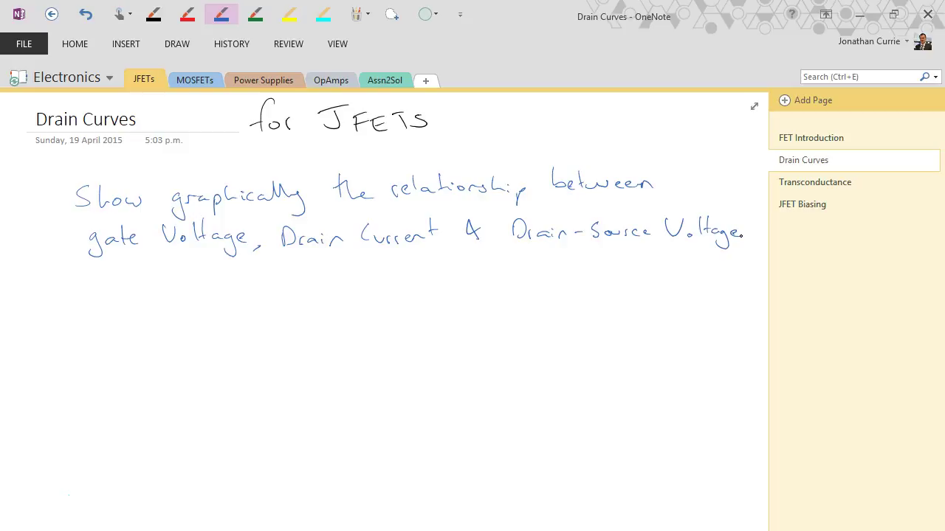
{"action": "left_click", "coordinate": [153, 15]}
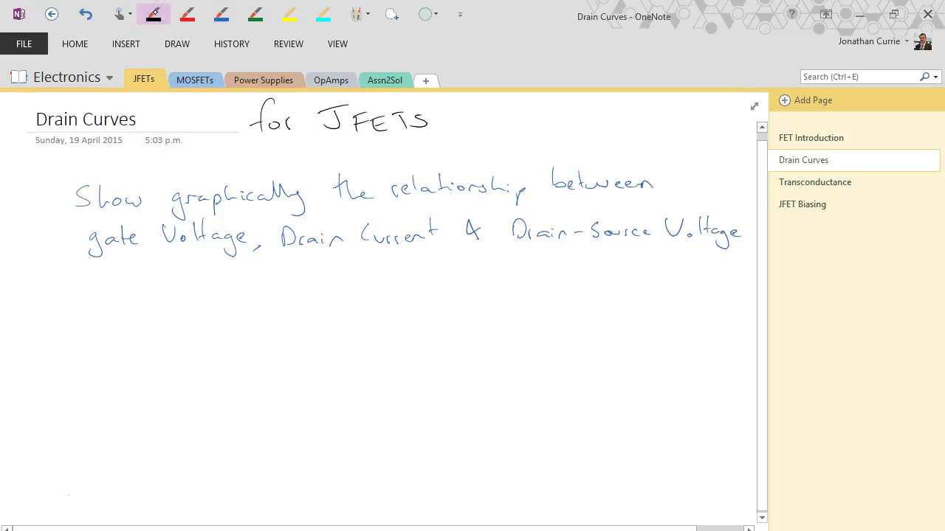
Draw black axes with arrowheads labelled ID and VDS, and begin the JFET symbol beside them
{"action": "left_click", "coordinate": [762, 516]}
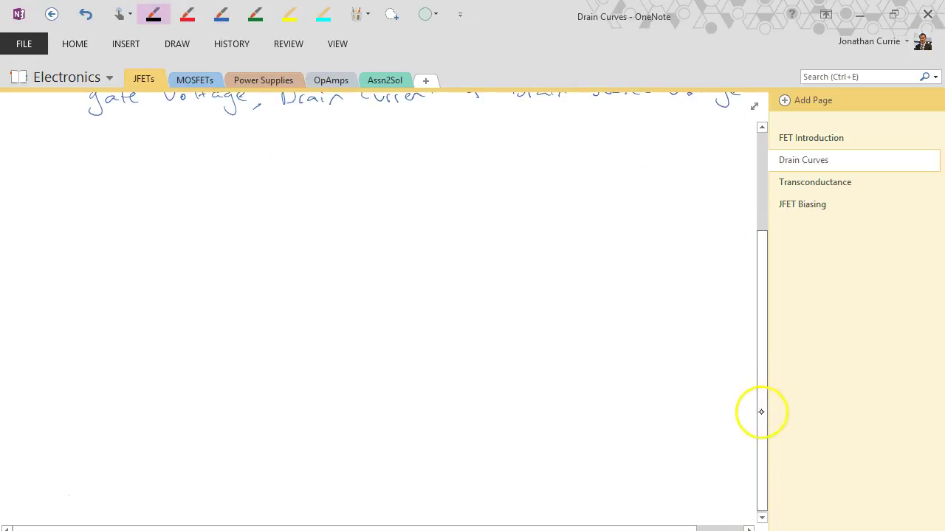
{"action": "scroll", "coordinate": [764, 412], "scroll_direction": "up", "scroll_amount": 1}
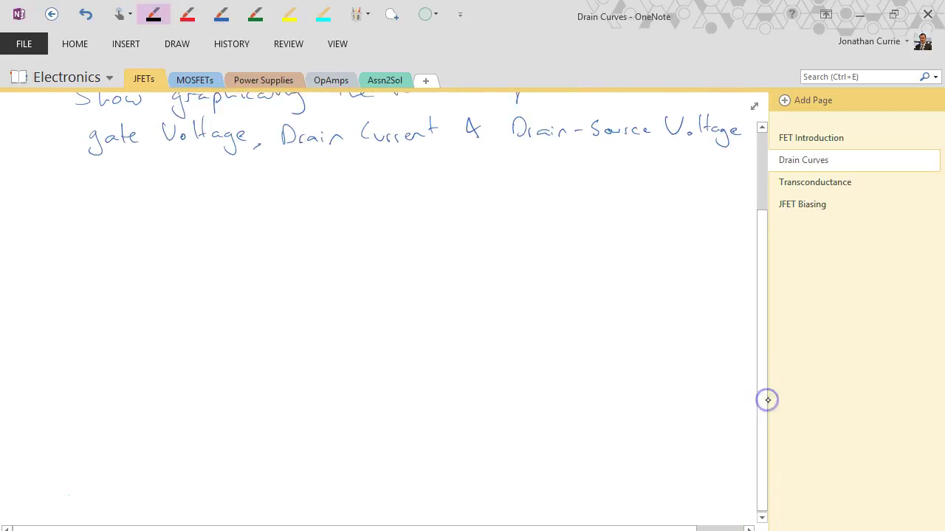
{"action": "mouse_move", "coordinate": [129, 192]}
{"action": "left_mouse_down"}
{"action": "mouse_move", "coordinate": [146, 399]}
{"action": "mouse_move", "coordinate": [402, 394]}
{"action": "left_mouse_up"}
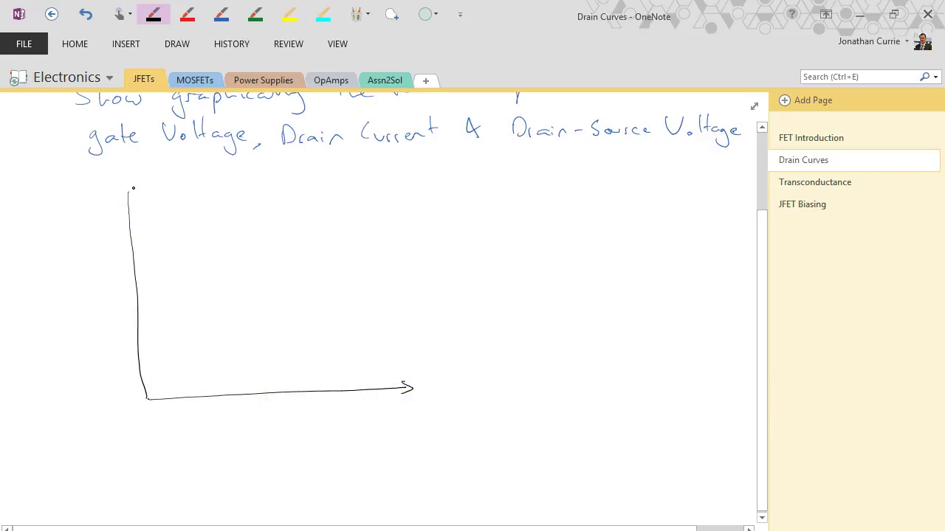
{"action": "left_click_drag", "start_coordinate": [124, 194], "coordinate": [137, 195]}
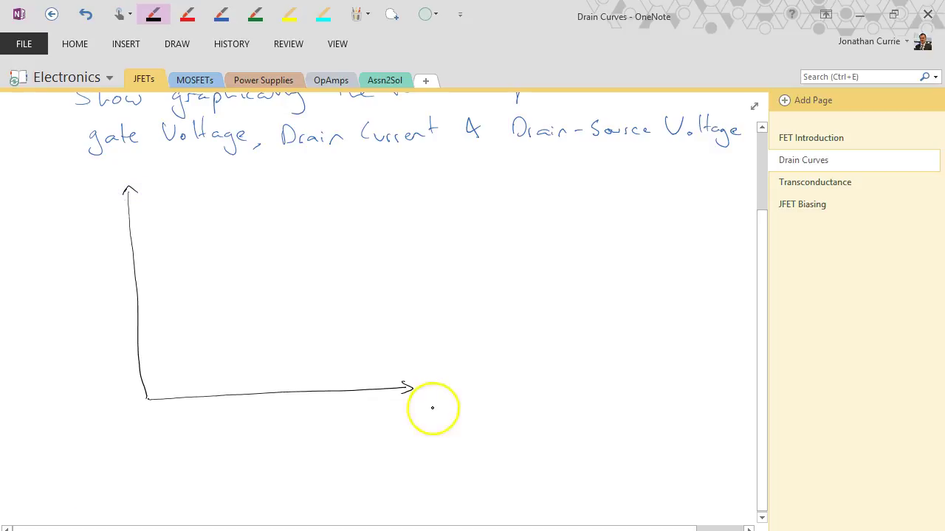
{"action": "left_click_drag", "start_coordinate": [401, 403], "coordinate": [435, 418]}
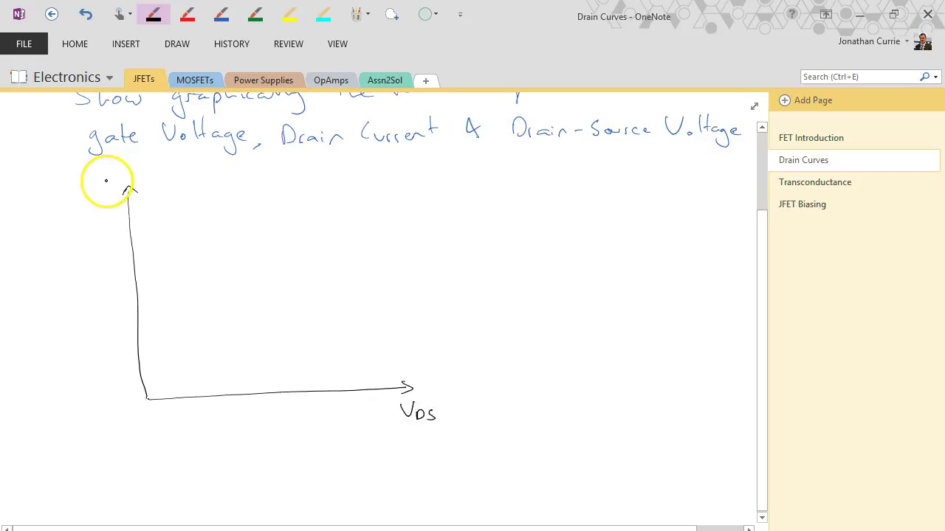
{"action": "mouse_move", "coordinate": [94, 171]}
{"action": "left_mouse_down"}
{"action": "mouse_move", "coordinate": [111, 169]}
{"action": "mouse_move", "coordinate": [123, 187]}
{"action": "left_mouse_up"}
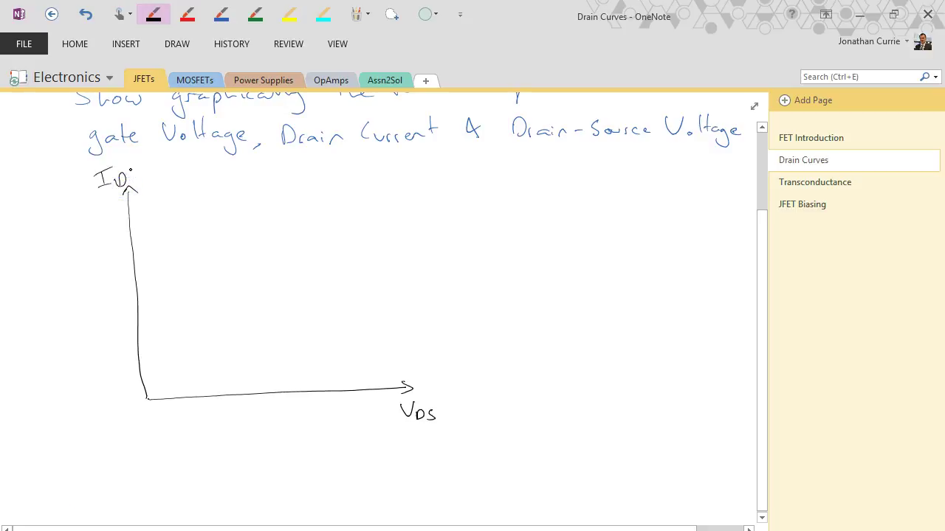
{"action": "mouse_move", "coordinate": [571, 260]}
{"action": "left_mouse_down"}
{"action": "mouse_move", "coordinate": [574, 307]}
{"action": "mouse_move", "coordinate": [597, 266]}
{"action": "left_mouse_up"}
{"action": "left_click", "coordinate": [577, 296]}
Draw the black JFET circuit wiring with a gate battery and a drain supply battery
{"action": "left_click_drag", "start_coordinate": [576, 296], "coordinate": [605, 309]}
{"action": "mouse_move", "coordinate": [552, 285]}
{"action": "left_mouse_down"}
{"action": "mouse_move", "coordinate": [571, 251]}
{"action": "mouse_move", "coordinate": [613, 298]}
{"action": "mouse_move", "coordinate": [568, 253]}
{"action": "mouse_move", "coordinate": [592, 250]}
{"action": "mouse_move", "coordinate": [592, 220]}
{"action": "mouse_move", "coordinate": [677, 208]}
{"action": "left_mouse_up"}
{"action": "mouse_move", "coordinate": [606, 309]}
{"action": "left_mouse_down"}
{"action": "mouse_move", "coordinate": [605, 331]}
{"action": "mouse_move", "coordinate": [632, 348]}
{"action": "mouse_move", "coordinate": [694, 346]}
{"action": "left_mouse_up"}
{"action": "mouse_move", "coordinate": [572, 284]}
{"action": "left_mouse_down"}
{"action": "mouse_move", "coordinate": [519, 291]}
{"action": "mouse_move", "coordinate": [523, 314]}
{"action": "mouse_move", "coordinate": [493, 334]}
{"action": "left_mouse_up"}
{"action": "mouse_move", "coordinate": [519, 291]}
{"action": "left_mouse_down"}
{"action": "mouse_move", "coordinate": [506, 312]}
{"action": "mouse_move", "coordinate": [513, 356]}
{"action": "mouse_move", "coordinate": [608, 347]}
{"action": "left_mouse_up"}
{"action": "left_click", "coordinate": [682, 235]}
{"action": "mouse_move", "coordinate": [664, 257]}
{"action": "left_mouse_down"}
{"action": "mouse_move", "coordinate": [689, 255]}
{"action": "mouse_move", "coordinate": [700, 271]}
{"action": "mouse_move", "coordinate": [697, 344]}
{"action": "left_mouse_up"}
{"action": "left_click_drag", "start_coordinate": [676, 213], "coordinate": [676, 237]}
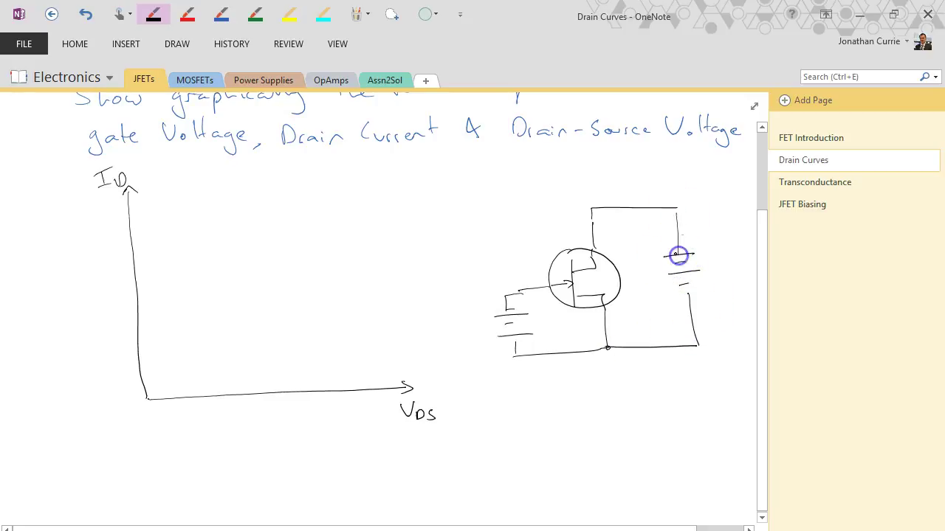
Label the terminals G, S and D and the batteries R and F in red
{"action": "left_click", "coordinate": [187, 16]}
{"action": "left_click_drag", "start_coordinate": [540, 272], "coordinate": [538, 280]}
{"action": "left_click_drag", "start_coordinate": [617, 306], "coordinate": [611, 316]}
{"action": "left_click_drag", "start_coordinate": [600, 238], "coordinate": [601, 249]}
{"action": "mouse_move", "coordinate": [465, 332]}
{"action": "left_mouse_down"}
{"action": "mouse_move", "coordinate": [470, 320]}
{"action": "mouse_move", "coordinate": [476, 331]}
{"action": "left_mouse_up"}
{"action": "mouse_move", "coordinate": [706, 272]}
{"action": "left_mouse_down"}
{"action": "mouse_move", "coordinate": [706, 261]}
{"action": "mouse_move", "coordinate": [713, 267]}
{"action": "left_mouse_up"}
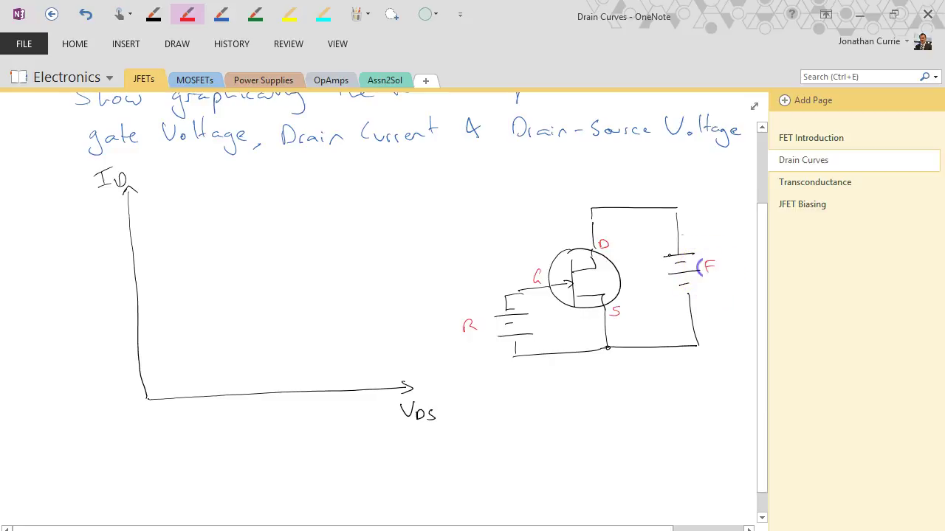
Add blue VGS and VDS labels, with VDS arrows to the drain and source
{"action": "left_click", "coordinate": [222, 14]}
{"action": "mouse_move", "coordinate": [574, 316]}
{"action": "left_mouse_down"}
{"action": "mouse_move", "coordinate": [538, 300]}
{"action": "mouse_move", "coordinate": [597, 320]}
{"action": "left_mouse_up"}
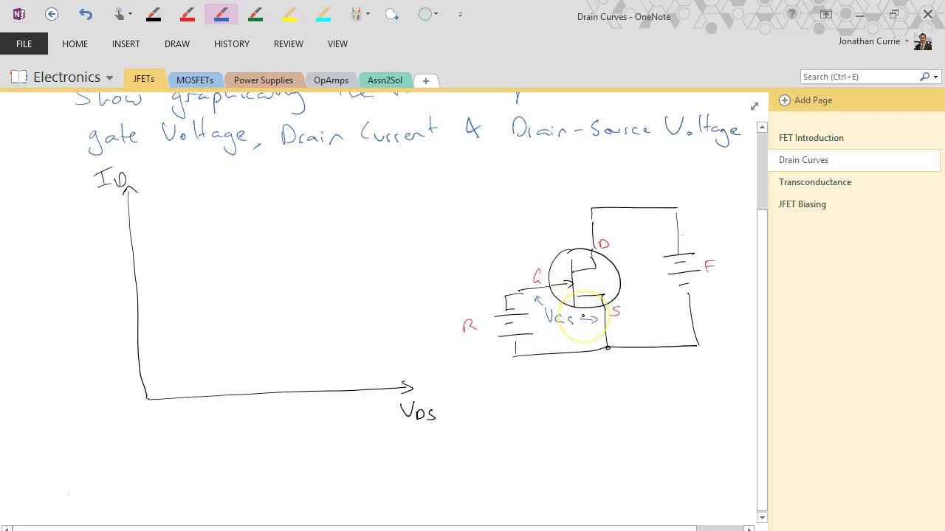
{"action": "left_click", "coordinate": [636, 272]}
{"action": "left_click_drag", "start_coordinate": [640, 281], "coordinate": [655, 279]}
{"action": "left_click_drag", "start_coordinate": [615, 245], "coordinate": [627, 255]}
{"action": "left_click_drag", "start_coordinate": [641, 293], "coordinate": [636, 311]}
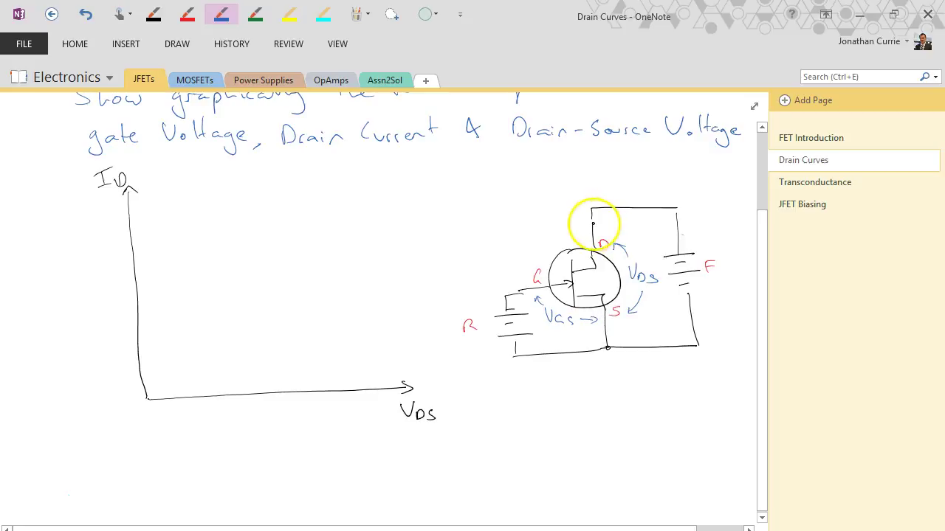
Mark the drain and source currents and write ID = IS below the circuit
{"action": "mouse_move", "coordinate": [588, 223]}
{"action": "left_mouse_down"}
{"action": "mouse_move", "coordinate": [597, 217]}
{"action": "mouse_move", "coordinate": [612, 229]}
{"action": "left_mouse_up"}
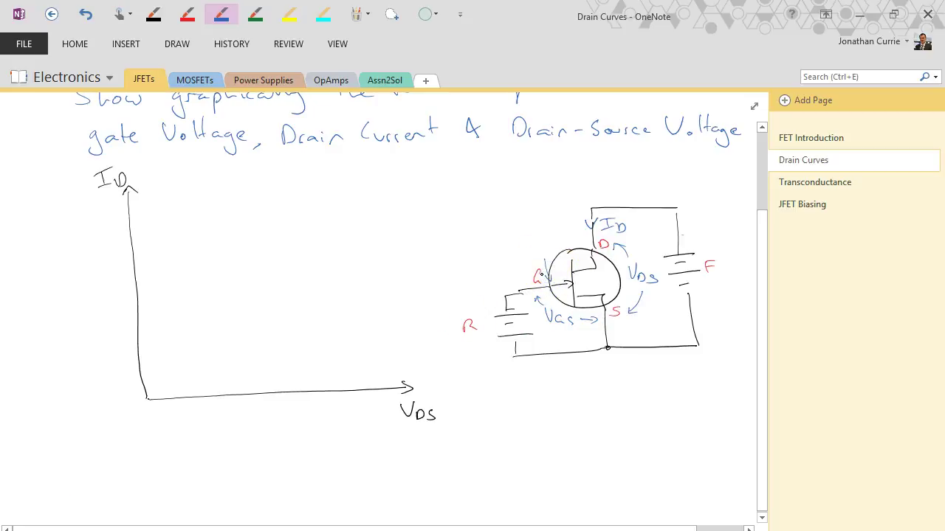
{"action": "mouse_move", "coordinate": [596, 368]}
{"action": "left_mouse_down"}
{"action": "mouse_move", "coordinate": [610, 380]}
{"action": "mouse_move", "coordinate": [645, 372]}
{"action": "left_mouse_up"}
{"action": "left_click_drag", "start_coordinate": [634, 379], "coordinate": [660, 369]}
{"action": "mouse_move", "coordinate": [654, 369]}
{"action": "left_mouse_down"}
{"action": "mouse_move", "coordinate": [650, 382]}
{"action": "mouse_move", "coordinate": [666, 392]}
{"action": "left_mouse_up"}
{"action": "left_click_drag", "start_coordinate": [601, 325], "coordinate": [662, 340]}
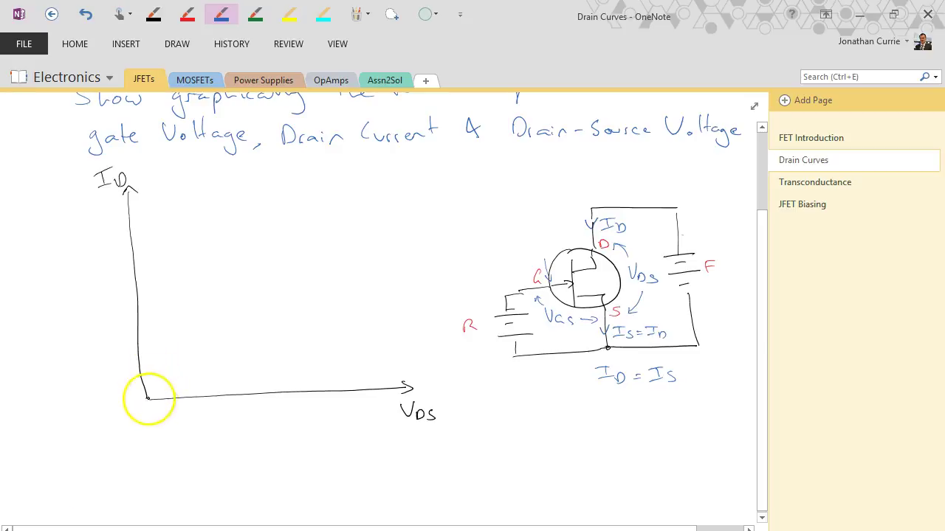
Draw six blue drain curves from the origin that level off and bend up at high VDS
{"action": "mouse_move", "coordinate": [148, 397]}
{"action": "left_mouse_down"}
{"action": "mouse_move", "coordinate": [167, 219]}
{"action": "mouse_move", "coordinate": [218, 201]}
{"action": "mouse_move", "coordinate": [411, 194]}
{"action": "mouse_move", "coordinate": [409, 150]}
{"action": "left_mouse_up"}
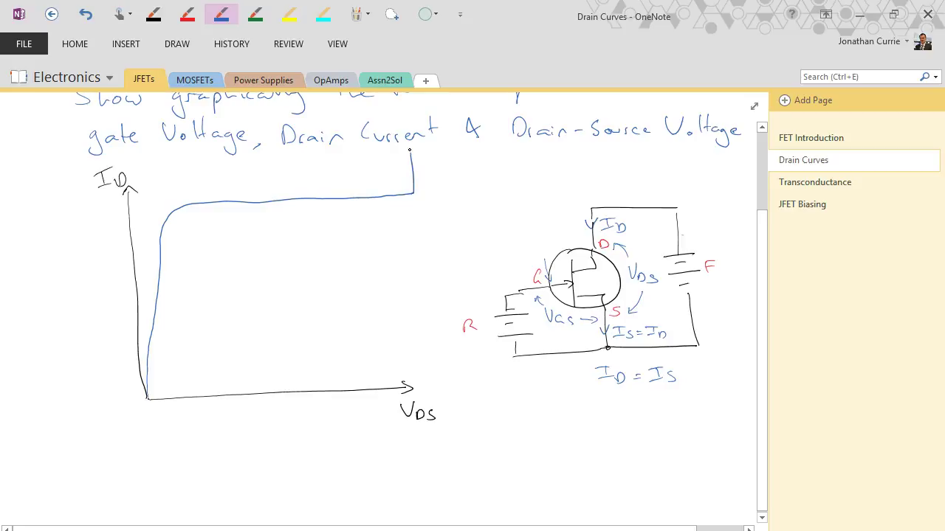
{"action": "mouse_move", "coordinate": [150, 394]}
{"action": "left_mouse_down"}
{"action": "mouse_move", "coordinate": [168, 262]}
{"action": "mouse_move", "coordinate": [194, 242]}
{"action": "mouse_move", "coordinate": [387, 234]}
{"action": "mouse_move", "coordinate": [411, 223]}
{"action": "mouse_move", "coordinate": [411, 195]}
{"action": "left_mouse_up"}
{"action": "mouse_move", "coordinate": [148, 392]}
{"action": "left_mouse_down"}
{"action": "mouse_move", "coordinate": [155, 316]}
{"action": "mouse_move", "coordinate": [185, 289]}
{"action": "mouse_move", "coordinate": [356, 279]}
{"action": "mouse_move", "coordinate": [400, 243]}
{"action": "mouse_move", "coordinate": [399, 204]}
{"action": "left_mouse_up"}
{"action": "left_click_drag", "start_coordinate": [143, 376], "coordinate": [150, 394]}
{"action": "mouse_move", "coordinate": [154, 335]}
{"action": "left_mouse_down"}
{"action": "mouse_move", "coordinate": [377, 308]}
{"action": "mouse_move", "coordinate": [398, 243]}
{"action": "left_mouse_up"}
{"action": "mouse_move", "coordinate": [148, 395]}
{"action": "left_mouse_down"}
{"action": "mouse_move", "coordinate": [238, 352]}
{"action": "mouse_move", "coordinate": [323, 347]}
{"action": "mouse_move", "coordinate": [382, 317]}
{"action": "mouse_move", "coordinate": [395, 243]}
{"action": "left_mouse_up"}
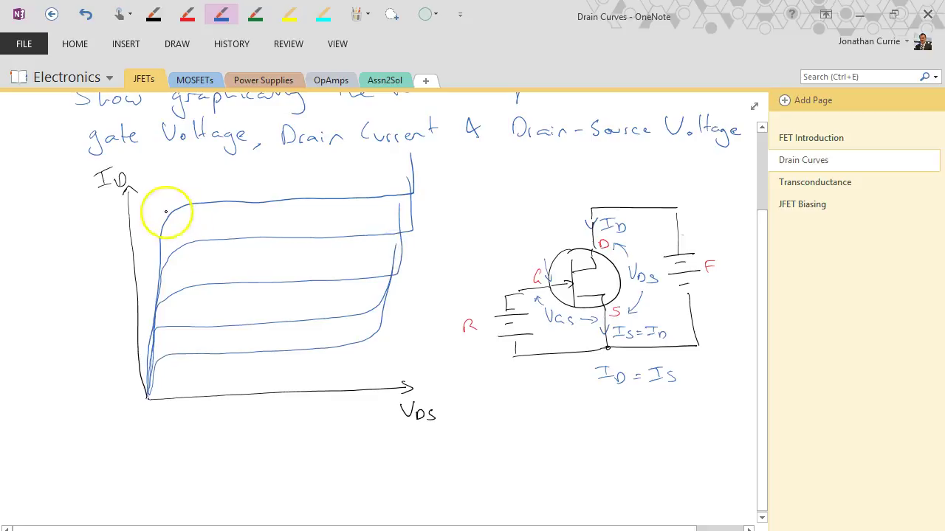
{"action": "left_click", "coordinate": [189, 15]}
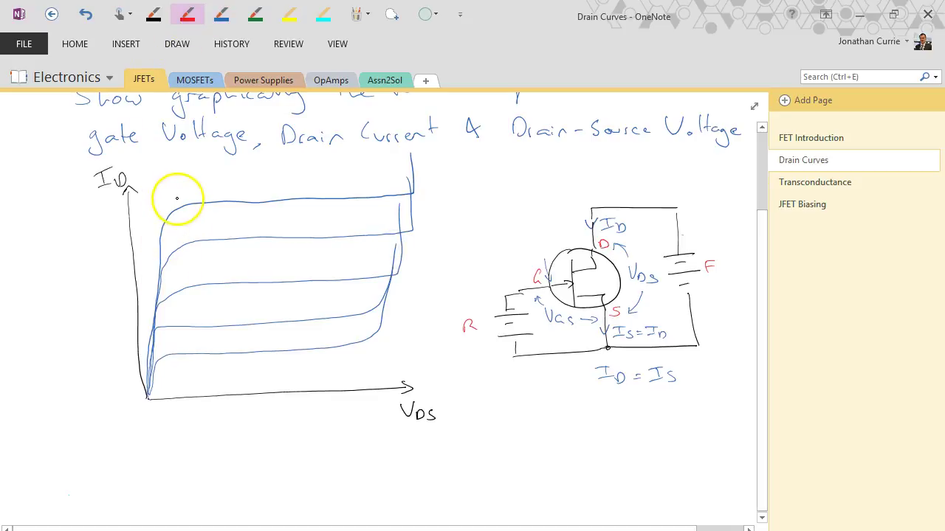
Dot a green vertical boundary line from the top of the curves down to the VDS axis
{"action": "left_click", "coordinate": [243, 20]}
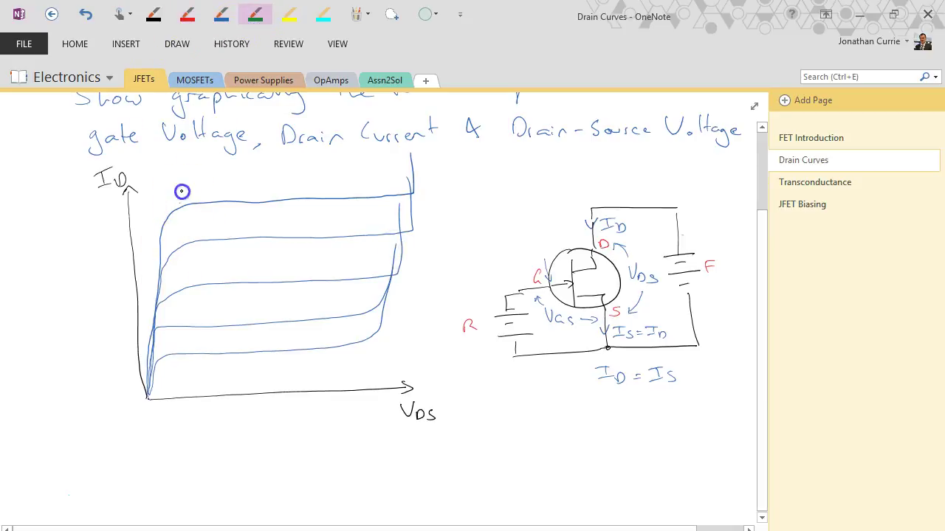
{"action": "left_click", "coordinate": [182, 193]}
{"action": "left_click", "coordinate": [183, 214]}
{"action": "left_click", "coordinate": [183, 235]}
{"action": "left_click", "coordinate": [183, 255]}
{"action": "left_click", "coordinate": [183, 273]}
{"action": "left_click", "coordinate": [184, 290]}
{"action": "left_click", "coordinate": [184, 354]}
{"action": "left_click", "coordinate": [183, 373]}
{"action": "left_click", "coordinate": [182, 391]}
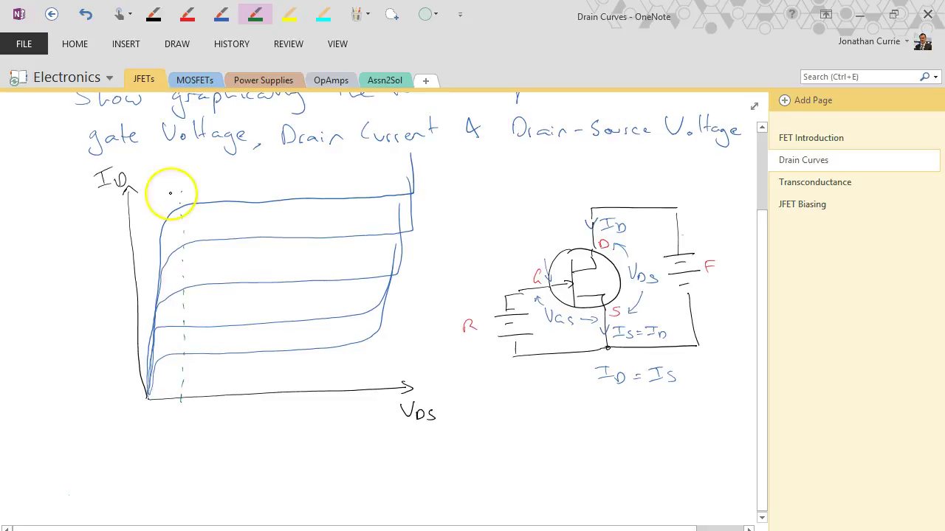
Write 'Ohmic' by the ID axis and 'V controlled Resistor' with an arrow to the origin
{"action": "mouse_move", "coordinate": [141, 200]}
{"action": "left_mouse_down"}
{"action": "mouse_move", "coordinate": [178, 187]}
{"action": "mouse_move", "coordinate": [152, 183]}
{"action": "mouse_move", "coordinate": [144, 196]}
{"action": "left_mouse_up"}
{"action": "left_click", "coordinate": [181, 179]}
{"action": "left_click_drag", "start_coordinate": [150, 186], "coordinate": [179, 189]}
{"action": "left_click_drag", "start_coordinate": [146, 414], "coordinate": [156, 408]}
{"action": "left_click_drag", "start_coordinate": [113, 459], "coordinate": [109, 445]}
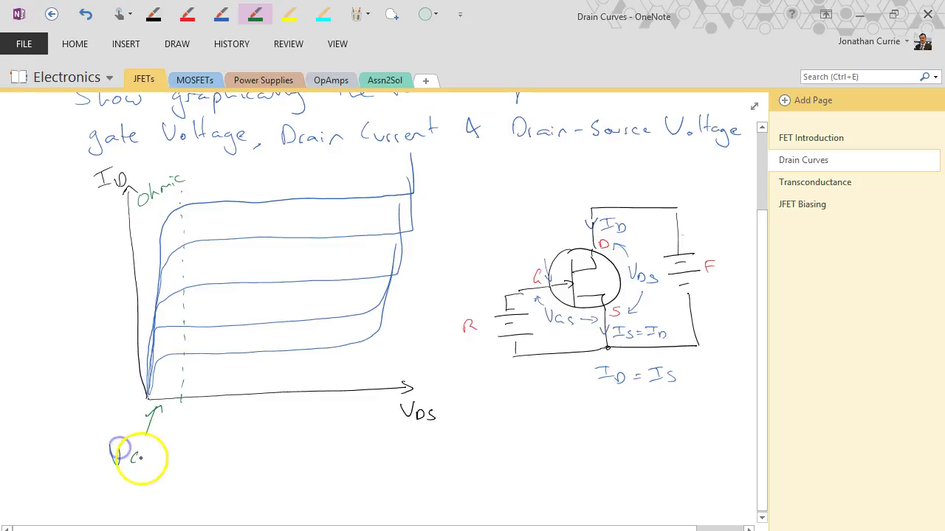
{"action": "mouse_move", "coordinate": [140, 457]}
{"action": "left_mouse_down"}
{"action": "mouse_move", "coordinate": [176, 442]}
{"action": "mouse_move", "coordinate": [201, 446]}
{"action": "left_mouse_up"}
{"action": "left_click_drag", "start_coordinate": [137, 487], "coordinate": [201, 469]}
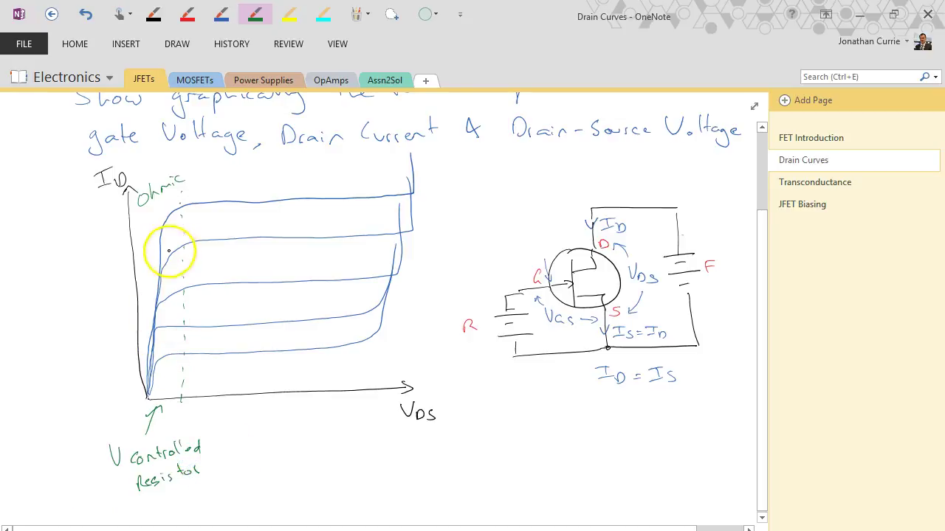
Shade the steep ohmic part of the curves in blue
{"action": "left_click", "coordinate": [224, 16]}
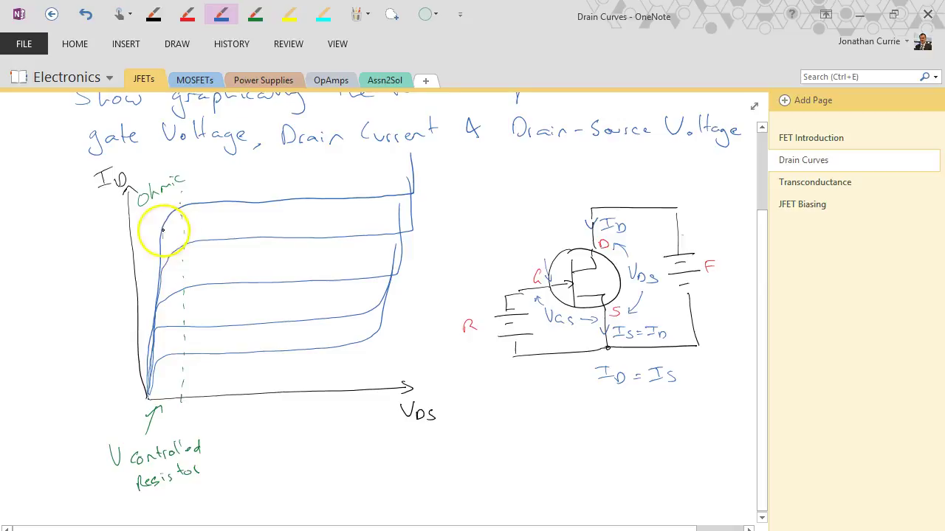
{"action": "mouse_move", "coordinate": [152, 365]}
{"action": "left_mouse_down"}
{"action": "mouse_move", "coordinate": [162, 278]}
{"action": "mouse_move", "coordinate": [146, 380]}
{"action": "mouse_move", "coordinate": [169, 225]}
{"action": "mouse_move", "coordinate": [147, 387]}
{"action": "left_mouse_up"}
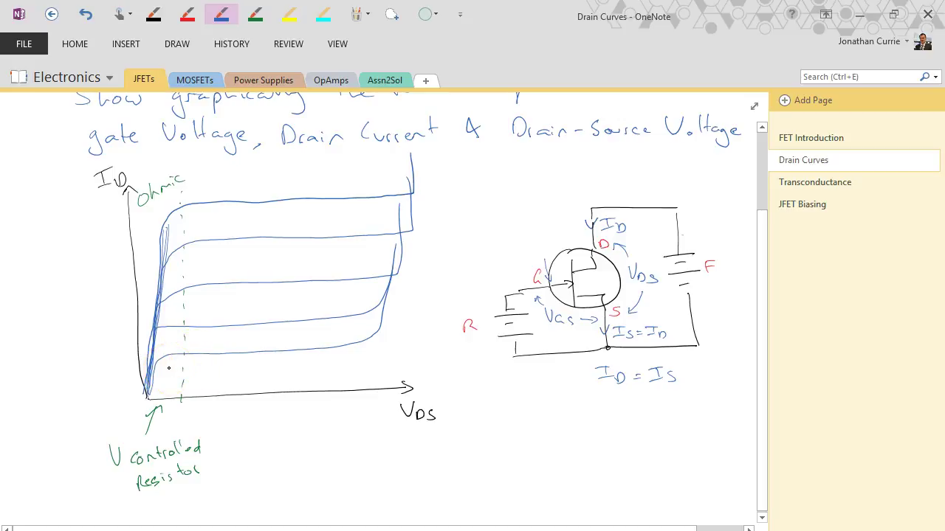
{"action": "left_click", "coordinate": [255, 14]}
Draw a red line along the lowest curve and write 'Saturation' between the curves
{"action": "left_click", "coordinate": [187, 15]}
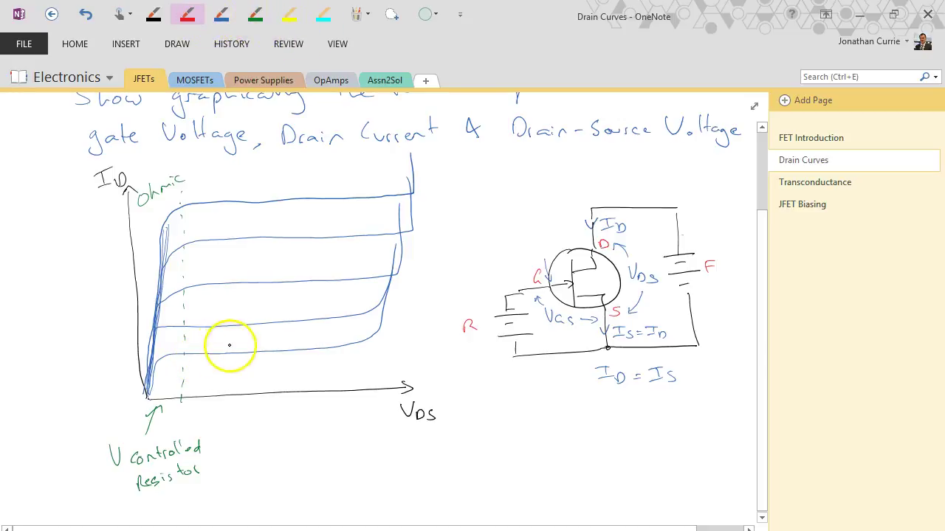
{"action": "left_click_drag", "start_coordinate": [140, 357], "coordinate": [373, 341]}
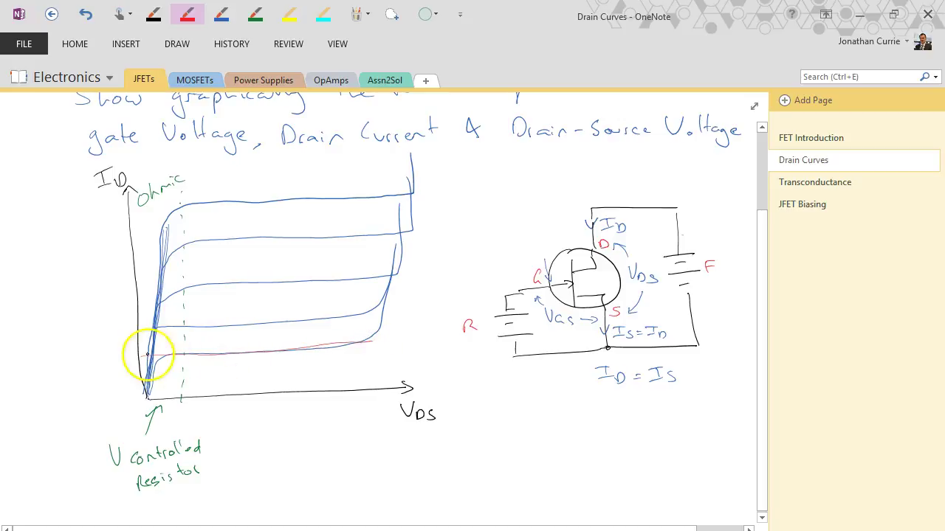
{"action": "mouse_move", "coordinate": [145, 355]}
{"action": "left_mouse_down"}
{"action": "mouse_move", "coordinate": [410, 342]}
{"action": "mouse_move", "coordinate": [416, 300]}
{"action": "left_mouse_up"}
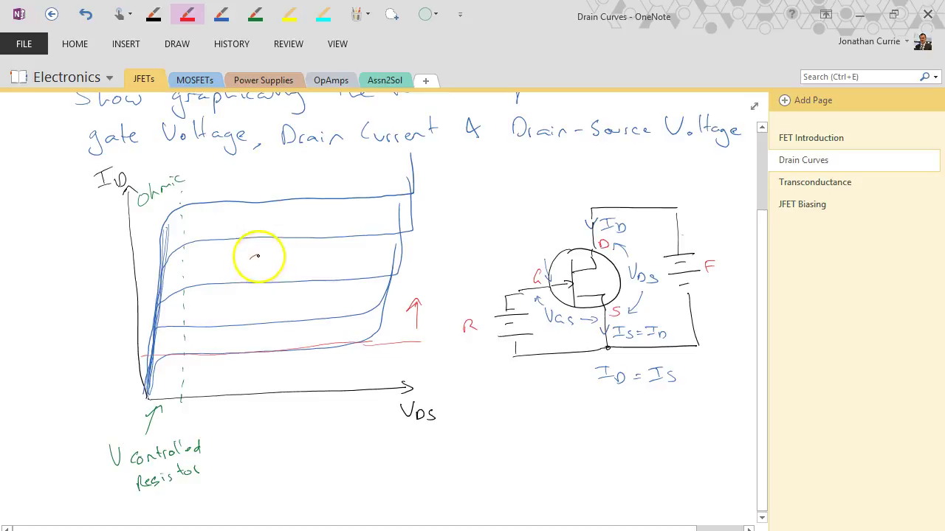
{"action": "mouse_move", "coordinate": [258, 255]}
{"action": "left_mouse_down"}
{"action": "mouse_move", "coordinate": [276, 272]}
{"action": "mouse_move", "coordinate": [280, 250]}
{"action": "mouse_move", "coordinate": [313, 262]}
{"action": "left_mouse_up"}
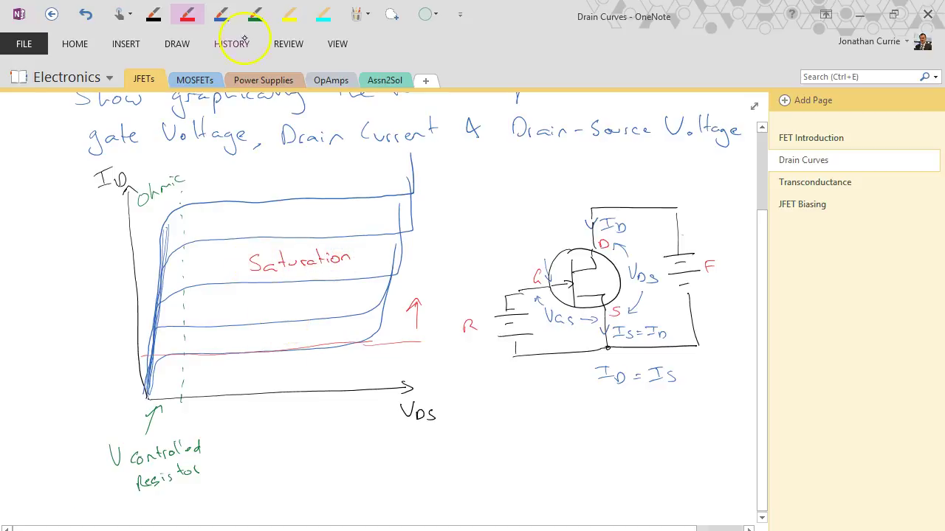
Add a green downward arrow and write 'Pinch-Off' below the red line
{"action": "left_click", "coordinate": [256, 14]}
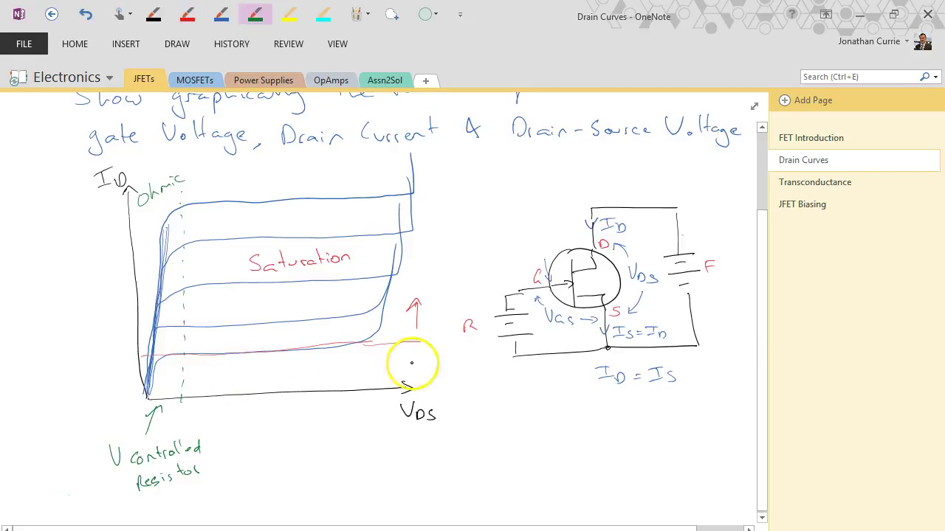
{"action": "left_click_drag", "start_coordinate": [413, 348], "coordinate": [414, 377]}
{"action": "left_click_drag", "start_coordinate": [405, 371], "coordinate": [427, 368]}
{"action": "left_click_drag", "start_coordinate": [268, 374], "coordinate": [329, 371]}
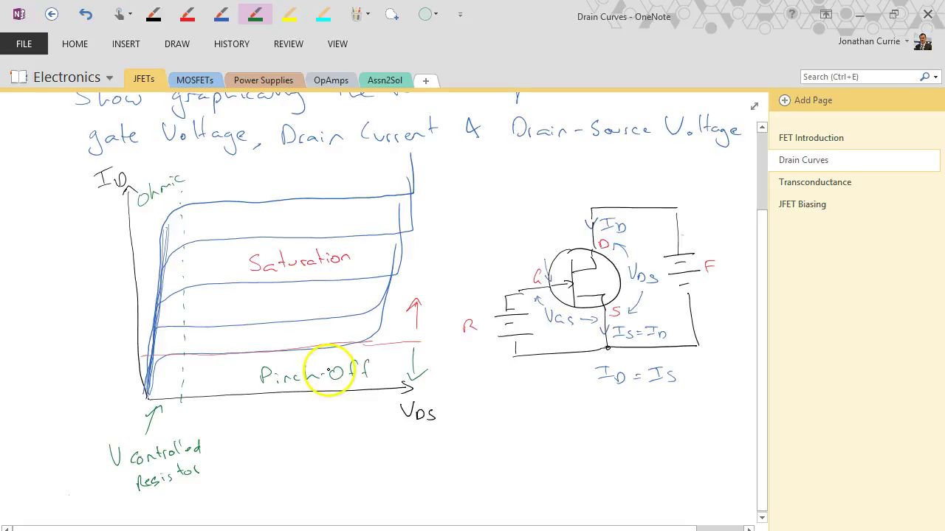
{"action": "left_click", "coordinate": [222, 15]}
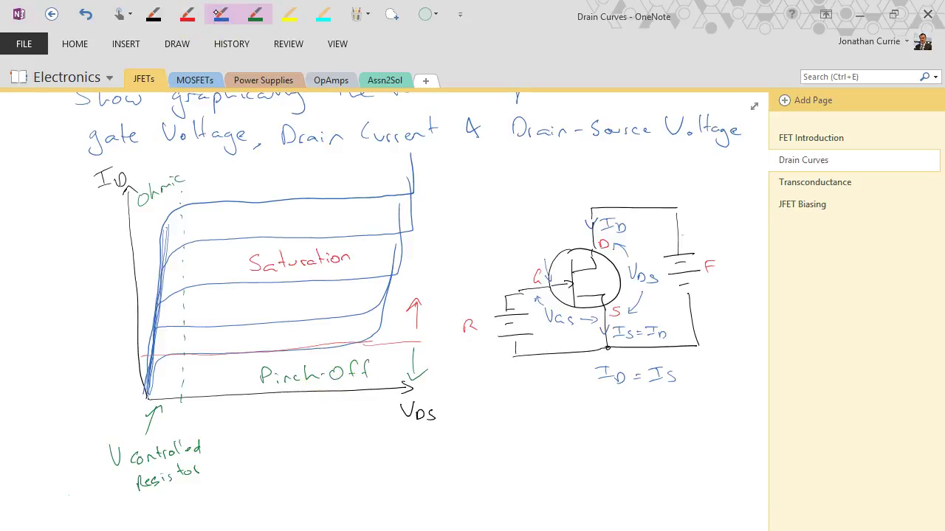
Write IDSS beside the ID axis and label the curves Vgs = 0V through -4V in blue
{"action": "left_click", "coordinate": [126, 211]}
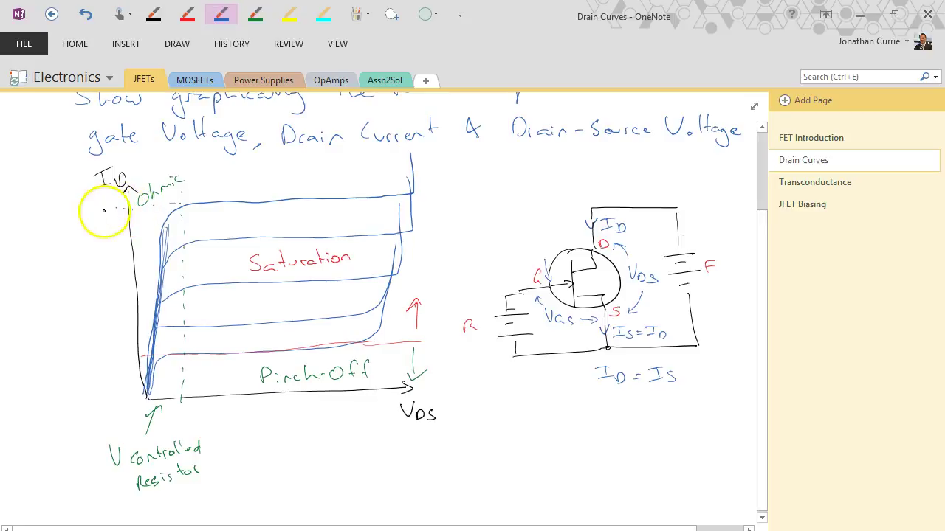
{"action": "left_click_drag", "start_coordinate": [76, 205], "coordinate": [85, 218]}
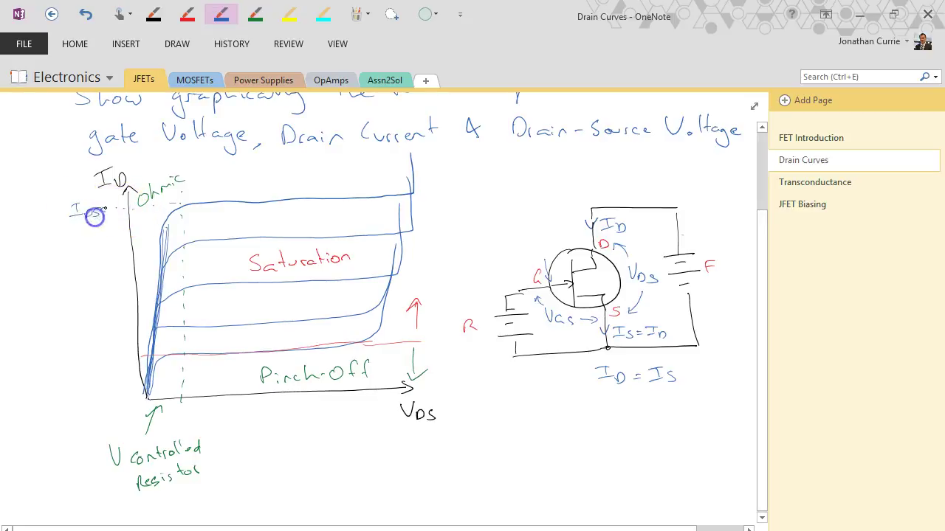
{"action": "left_click", "coordinate": [80, 214]}
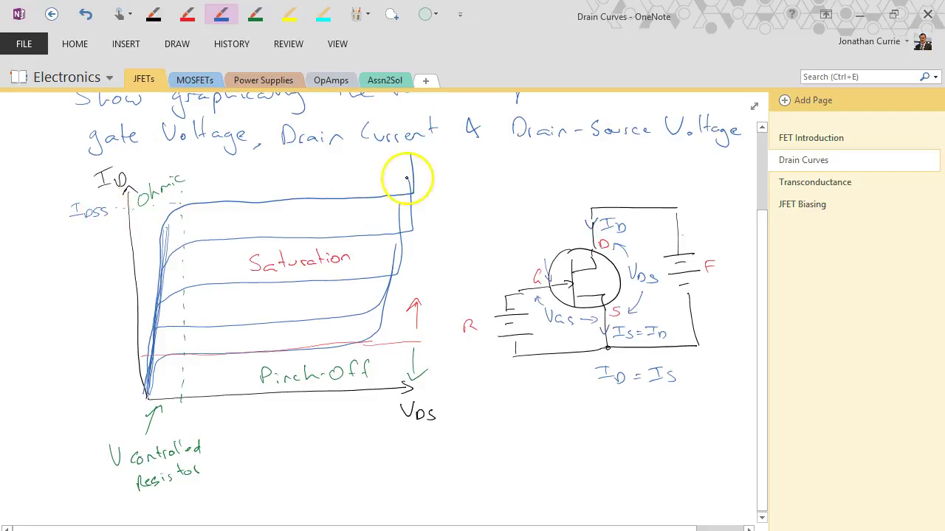
{"action": "mouse_move", "coordinate": [278, 180]}
{"action": "left_mouse_down"}
{"action": "mouse_move", "coordinate": [300, 193]}
{"action": "mouse_move", "coordinate": [352, 180]}
{"action": "left_mouse_up"}
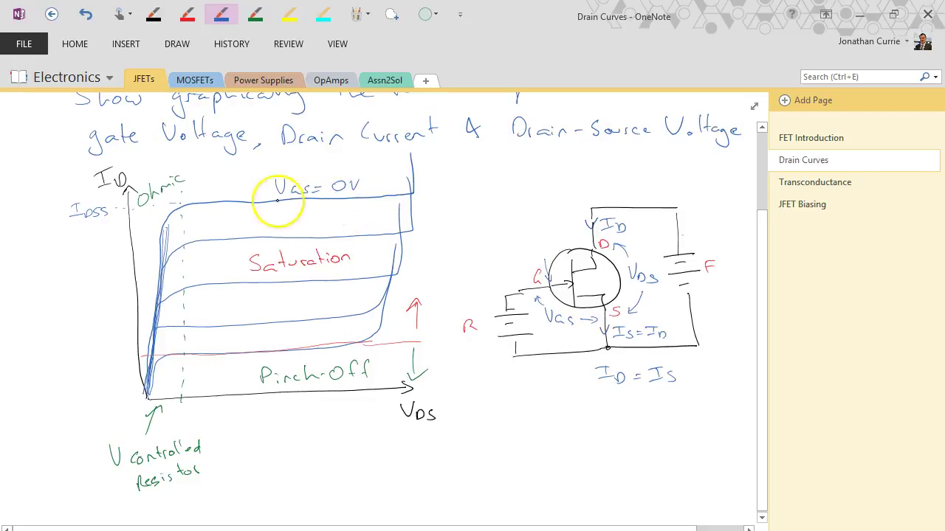
{"action": "left_click_drag", "start_coordinate": [282, 218], "coordinate": [364, 223]}
{"action": "left_click_drag", "start_coordinate": [290, 272], "coordinate": [364, 269]}
{"action": "mouse_move", "coordinate": [286, 299]}
{"action": "left_mouse_down"}
{"action": "mouse_move", "coordinate": [312, 313]}
{"action": "mouse_move", "coordinate": [347, 310]}
{"action": "left_mouse_up"}
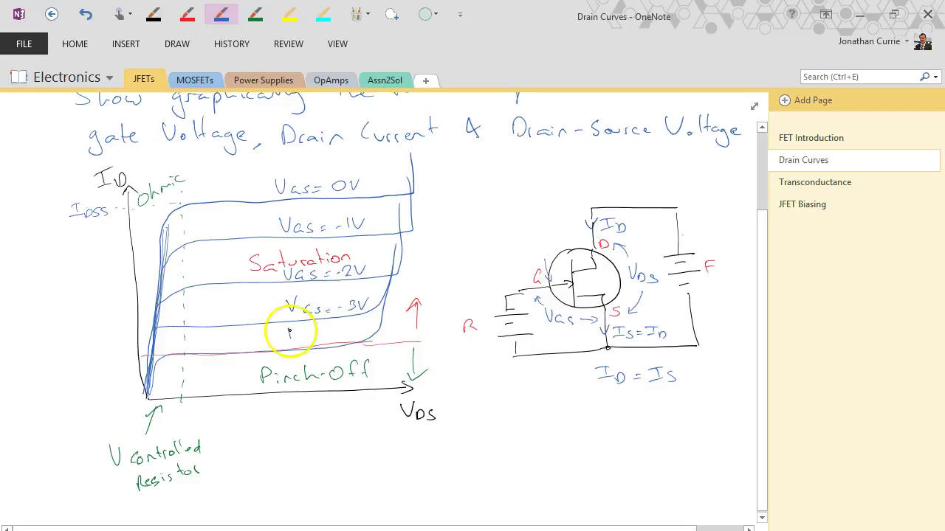
{"action": "mouse_move", "coordinate": [289, 330]}
{"action": "left_mouse_down"}
{"action": "mouse_move", "coordinate": [319, 342]}
{"action": "mouse_move", "coordinate": [364, 330]}
{"action": "left_mouse_up"}
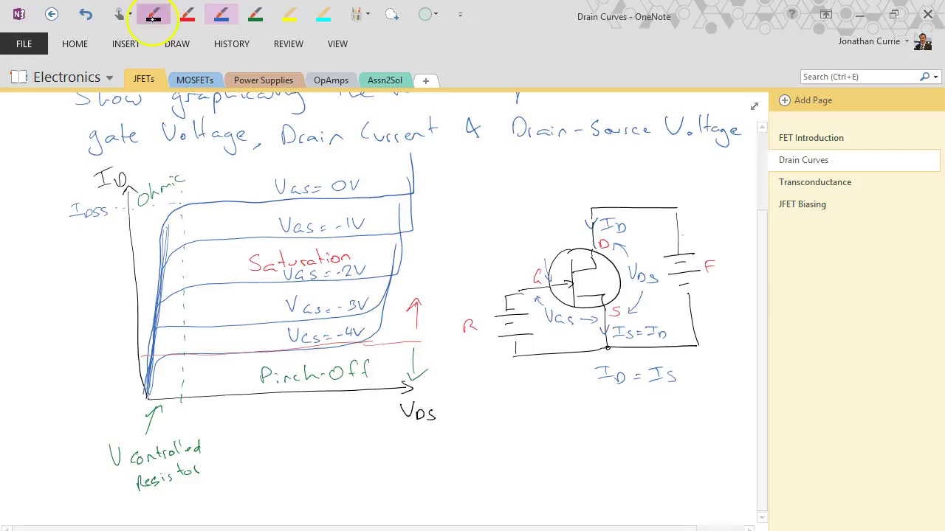
Mark the ID axis with 20mA, 10mA and 0mA in black
{"action": "left_click", "coordinate": [153, 14]}
{"action": "left_click_drag", "start_coordinate": [110, 221], "coordinate": [92, 227]}
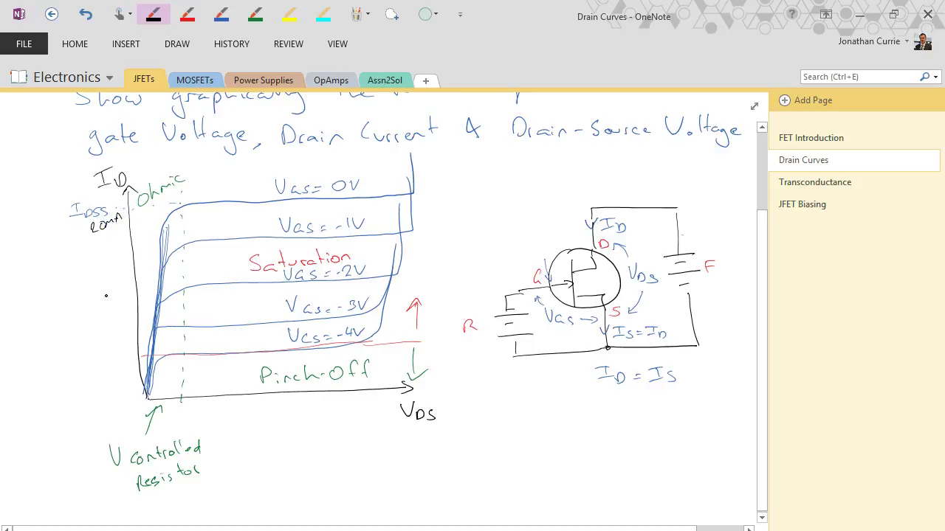
{"action": "mouse_move", "coordinate": [98, 293]}
{"action": "left_mouse_down"}
{"action": "mouse_move", "coordinate": [97, 303]}
{"action": "mouse_move", "coordinate": [112, 300]}
{"action": "left_mouse_up"}
{"action": "left_click_drag", "start_coordinate": [109, 383], "coordinate": [126, 391]}
Circle Vp in green and write 'When VDS > Vp (Pinch-off voltage), current saturates'
{"action": "left_click", "coordinate": [255, 14]}
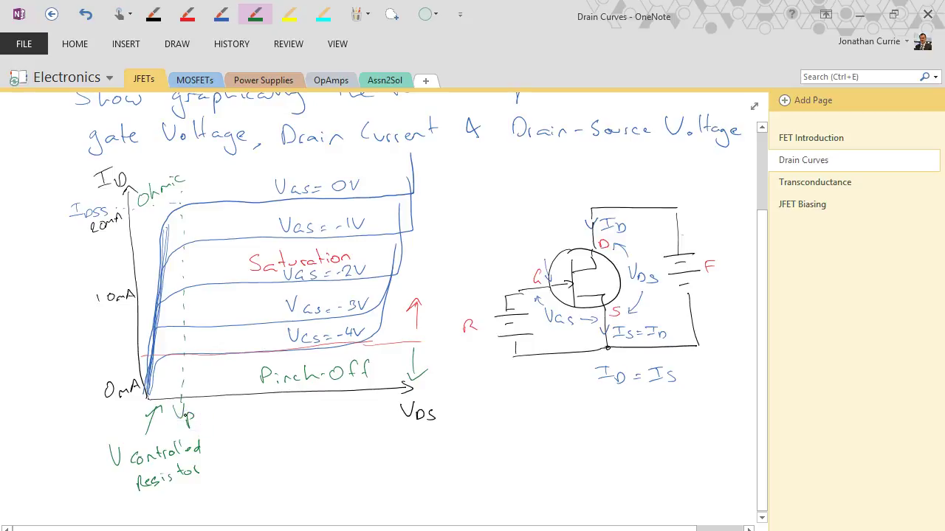
{"action": "mouse_move", "coordinate": [177, 395]}
{"action": "left_mouse_down"}
{"action": "mouse_move", "coordinate": [208, 413]}
{"action": "mouse_move", "coordinate": [174, 398]}
{"action": "left_mouse_up"}
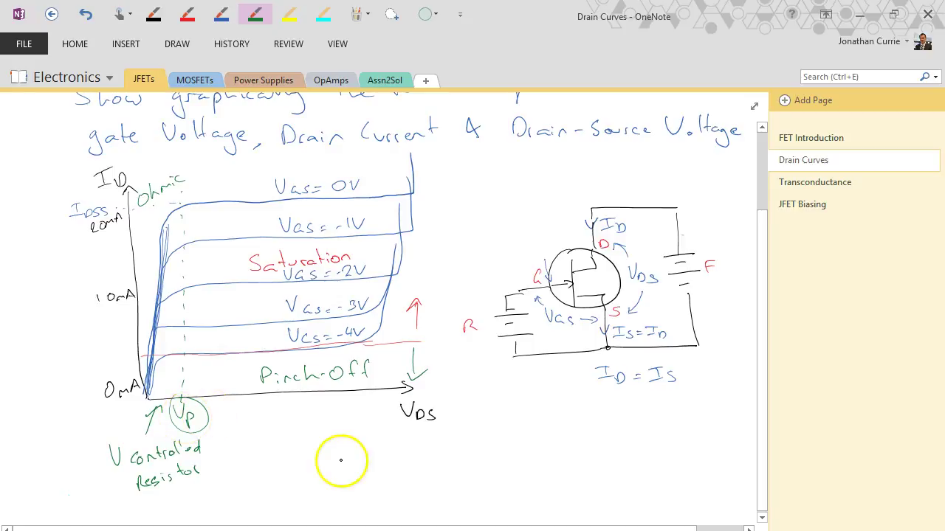
{"action": "mouse_move", "coordinate": [275, 442]}
{"action": "left_mouse_down"}
{"action": "mouse_move", "coordinate": [321, 462]}
{"action": "mouse_move", "coordinate": [369, 446]}
{"action": "mouse_move", "coordinate": [377, 463]}
{"action": "mouse_move", "coordinate": [452, 454]}
{"action": "left_mouse_up"}
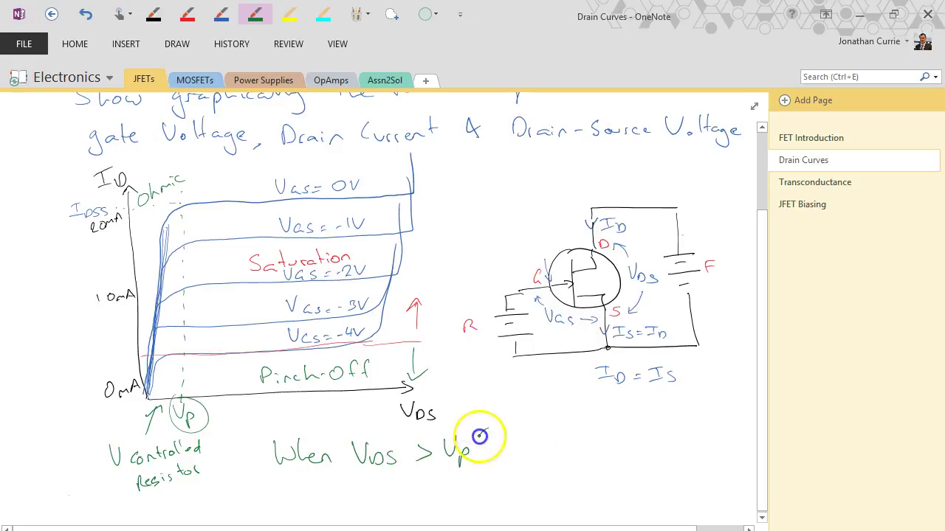
{"action": "left_click_drag", "start_coordinate": [506, 421], "coordinate": [592, 424]}
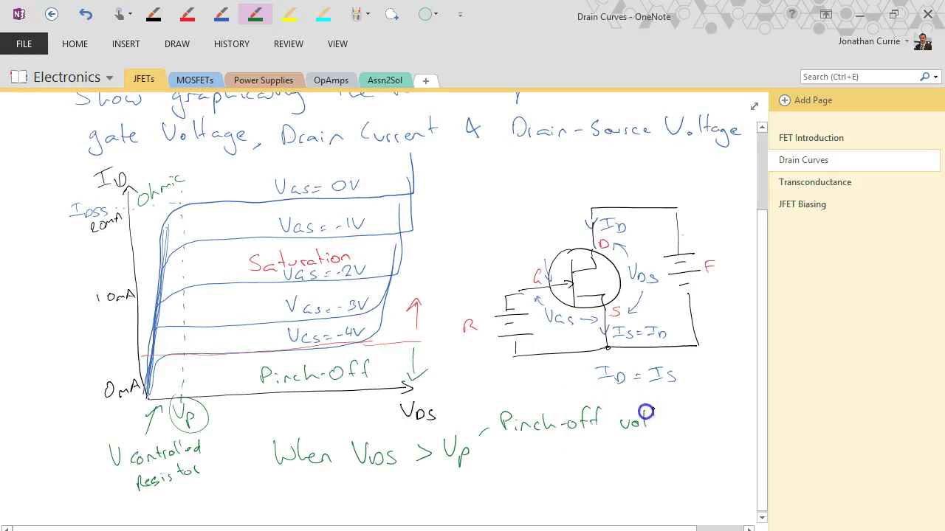
{"action": "left_click_drag", "start_coordinate": [645, 411], "coordinate": [685, 424]}
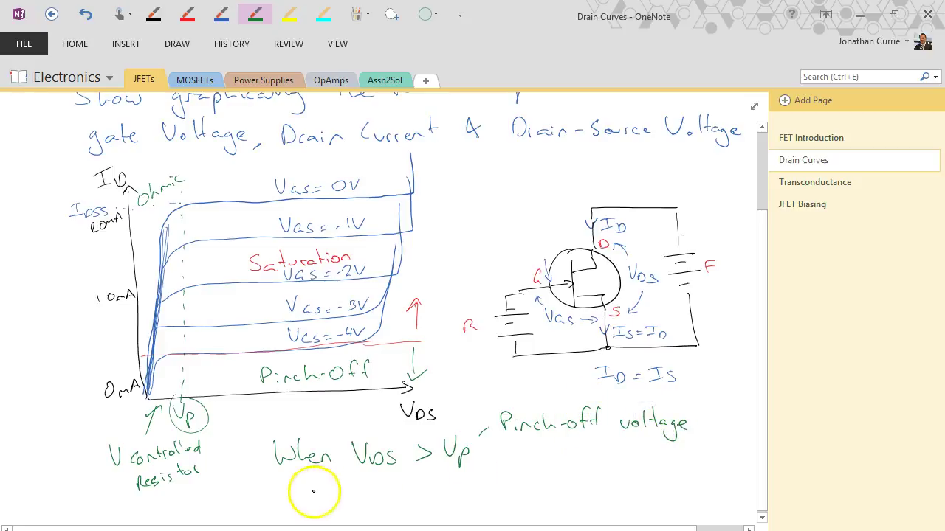
{"action": "left_click_drag", "start_coordinate": [313, 487], "coordinate": [376, 499]}
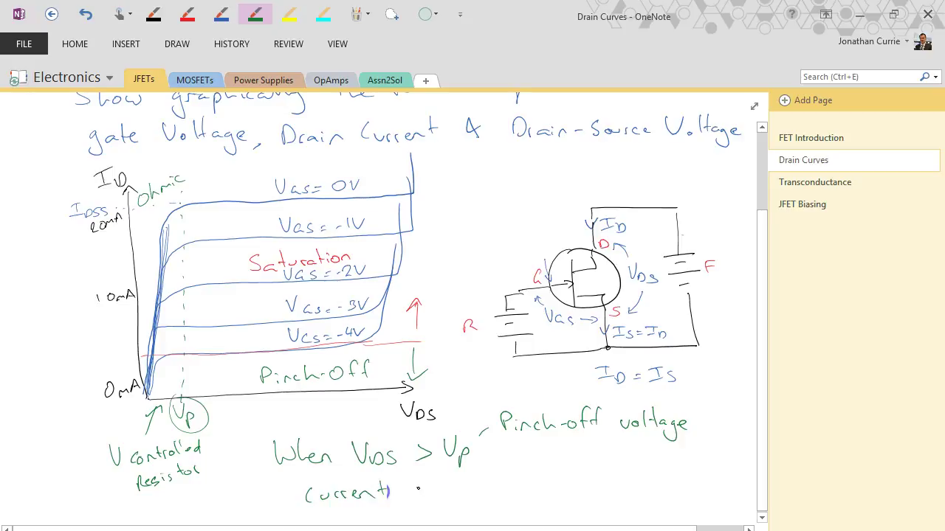
{"action": "mouse_move", "coordinate": [436, 490]}
{"action": "left_mouse_down"}
{"action": "mouse_move", "coordinate": [531, 480]}
{"action": "mouse_move", "coordinate": [572, 486]}
{"action": "mouse_move", "coordinate": [577, 504]}
{"action": "mouse_move", "coordinate": [575, 496]}
{"action": "mouse_move", "coordinate": [618, 469]}
{"action": "mouse_move", "coordinate": [630, 485]}
{"action": "mouse_move", "coordinate": [672, 483]}
{"action": "left_mouse_up"}
Continue the note: 'even if VDS increases, same current flows'
{"action": "scroll", "coordinate": [765, 509], "scroll_direction": "down", "scroll_amount": 4}
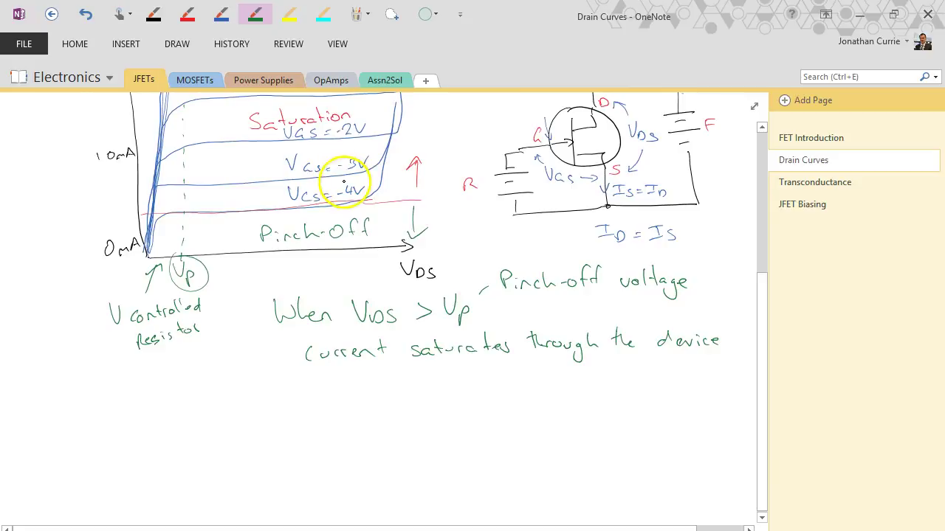
{"action": "mouse_move", "coordinate": [291, 394]}
{"action": "left_mouse_down"}
{"action": "mouse_move", "coordinate": [337, 396]}
{"action": "mouse_move", "coordinate": [408, 377]}
{"action": "mouse_move", "coordinate": [417, 396]}
{"action": "mouse_move", "coordinate": [460, 384]}
{"action": "left_mouse_up"}
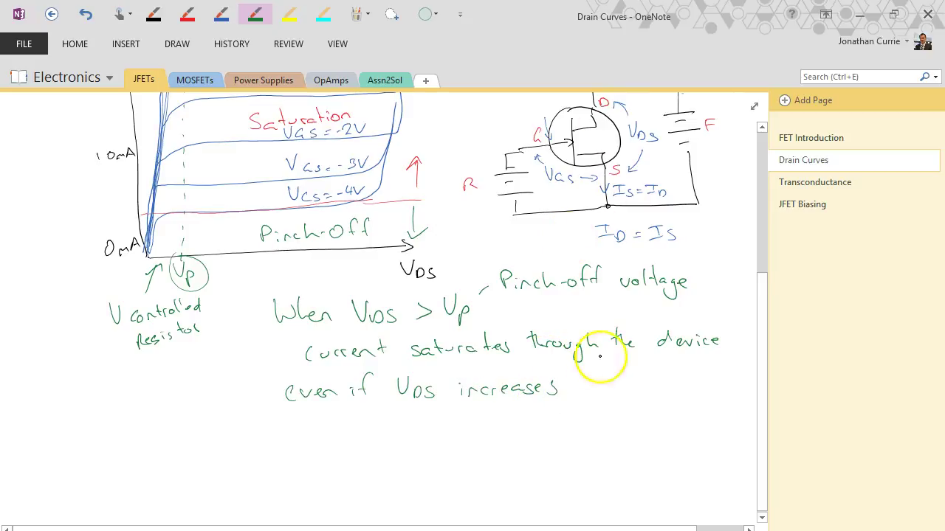
{"action": "mouse_move", "coordinate": [561, 383]}
{"action": "left_mouse_down"}
{"action": "mouse_move", "coordinate": [567, 392]}
{"action": "mouse_move", "coordinate": [648, 387]}
{"action": "left_mouse_up"}
{"action": "left_click_drag", "start_coordinate": [715, 382], "coordinate": [720, 378]}
{"action": "left_click_drag", "start_coordinate": [336, 416], "coordinate": [323, 428]}
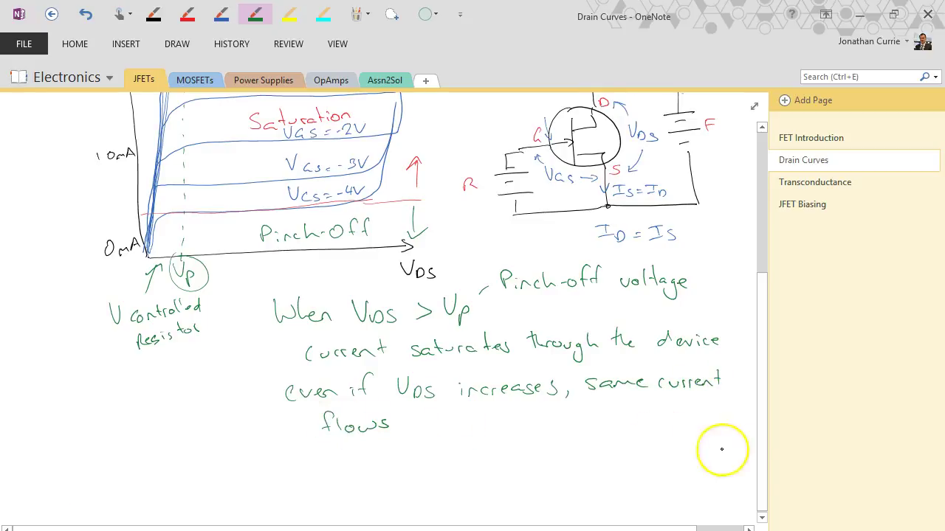
Draw an arrow to the saturation curves labelled 'current source'
{"action": "scroll", "coordinate": [763, 443], "scroll_direction": "up", "scroll_amount": 2}
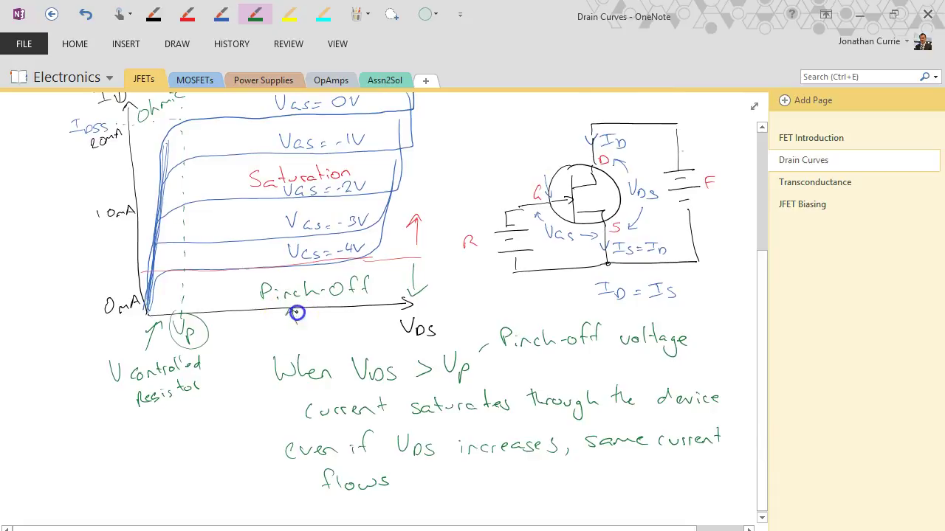
{"action": "left_click_drag", "start_coordinate": [295, 312], "coordinate": [296, 314]}
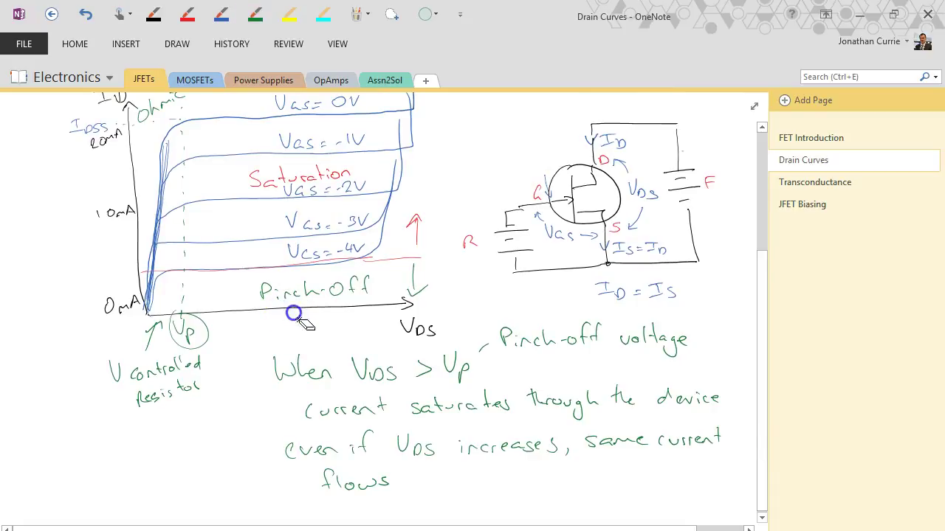
{"action": "mouse_move", "coordinate": [250, 257]}
{"action": "left_mouse_down"}
{"action": "mouse_move", "coordinate": [248, 280]}
{"action": "mouse_move", "coordinate": [272, 308]}
{"action": "mouse_move", "coordinate": [258, 252]}
{"action": "left_mouse_up"}
{"action": "mouse_move", "coordinate": [275, 326]}
{"action": "left_mouse_down"}
{"action": "mouse_move", "coordinate": [273, 334]}
{"action": "mouse_move", "coordinate": [338, 323]}
{"action": "left_mouse_up"}
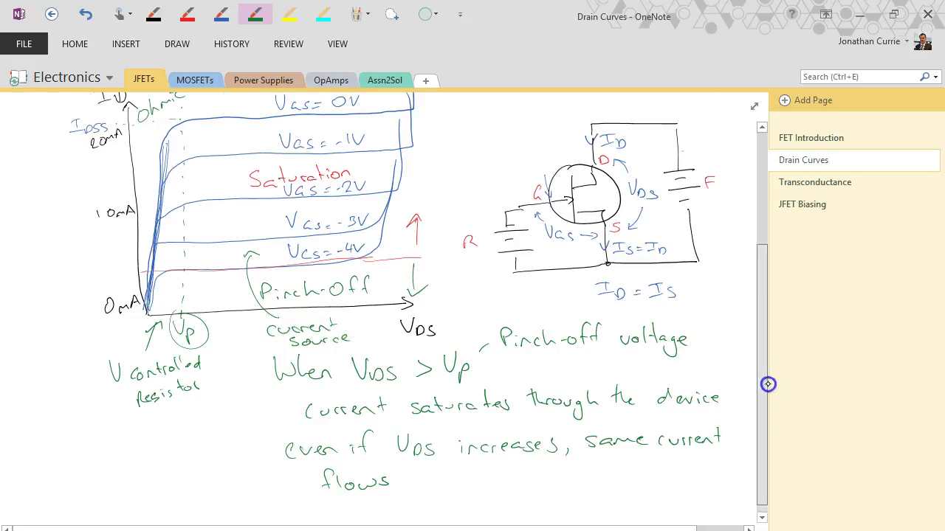
{"action": "scroll", "coordinate": [766, 373], "scroll_direction": "up", "scroll_amount": 2}
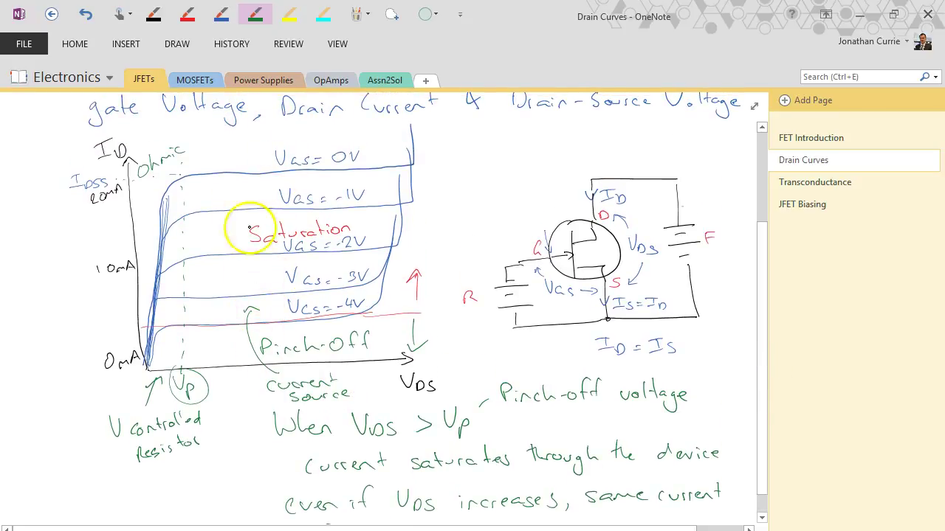
{"action": "left_click_drag", "start_coordinate": [232, 379], "coordinate": [242, 381]}
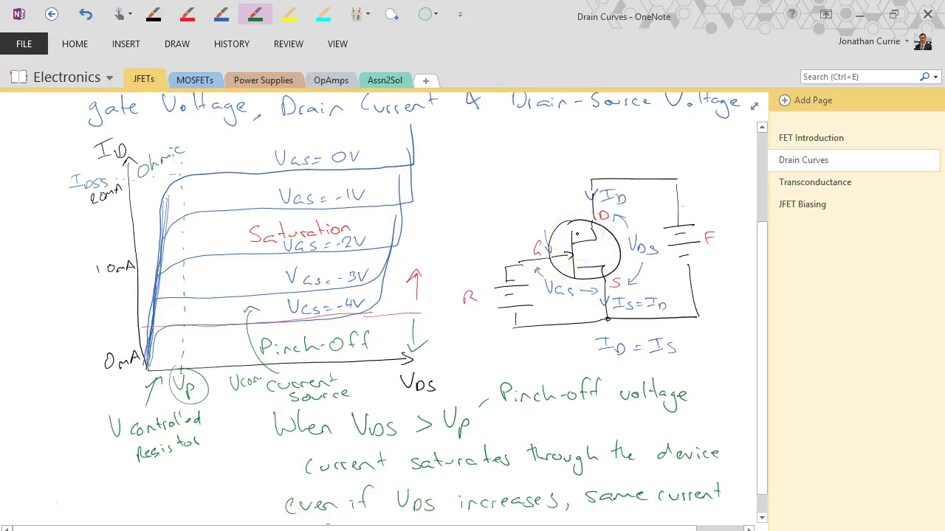
Draw a red pointer from Saturation and write 'normally for amplifiers'
{"action": "left_click", "coordinate": [187, 13]}
{"action": "left_click_drag", "start_coordinate": [362, 221], "coordinate": [433, 204]}
{"action": "left_click", "coordinate": [447, 202]}
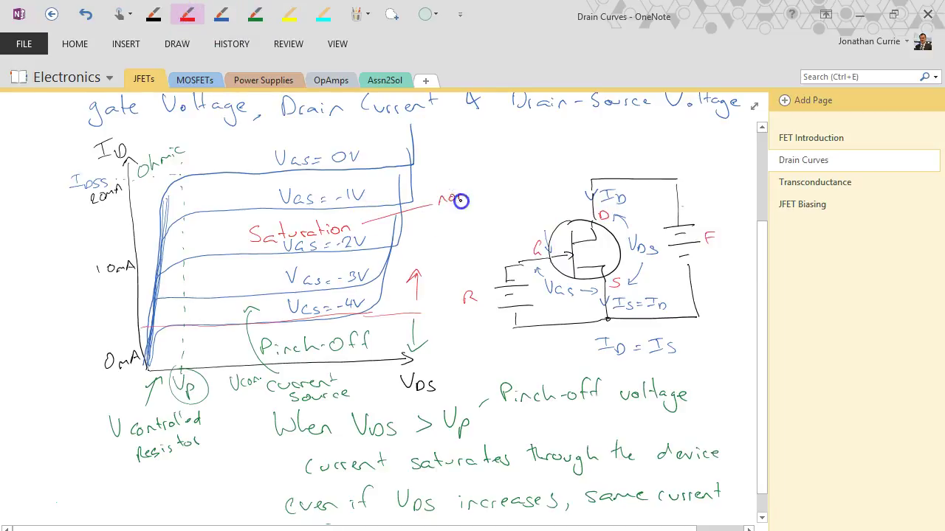
{"action": "left_click_drag", "start_coordinate": [504, 191], "coordinate": [509, 201]}
{"action": "left_click_drag", "start_coordinate": [436, 218], "coordinate": [444, 223]}
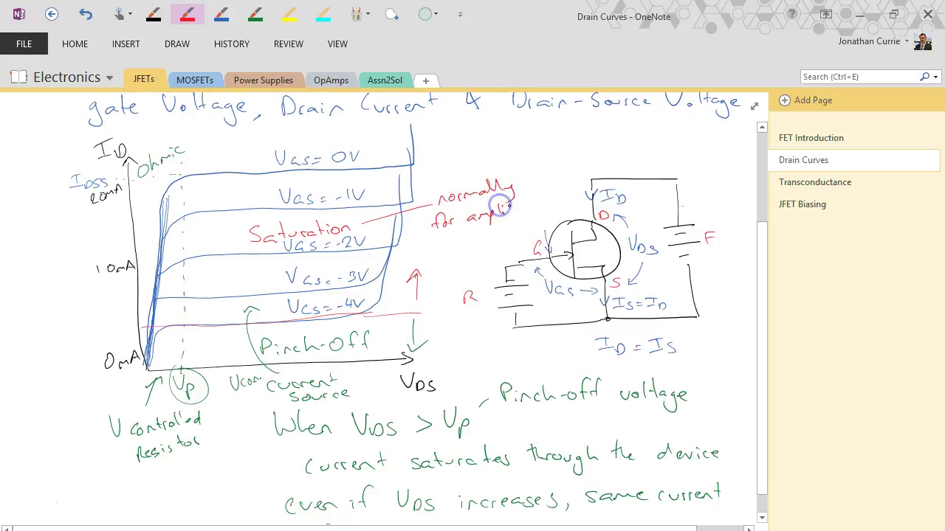
{"action": "left_click_drag", "start_coordinate": [501, 204], "coordinate": [532, 204]}
Trace the ohmic region in red, tag it 'Switching because min VDS', and write PD = ID VDS
{"action": "left_click_drag", "start_coordinate": [94, 235], "coordinate": [147, 185]}
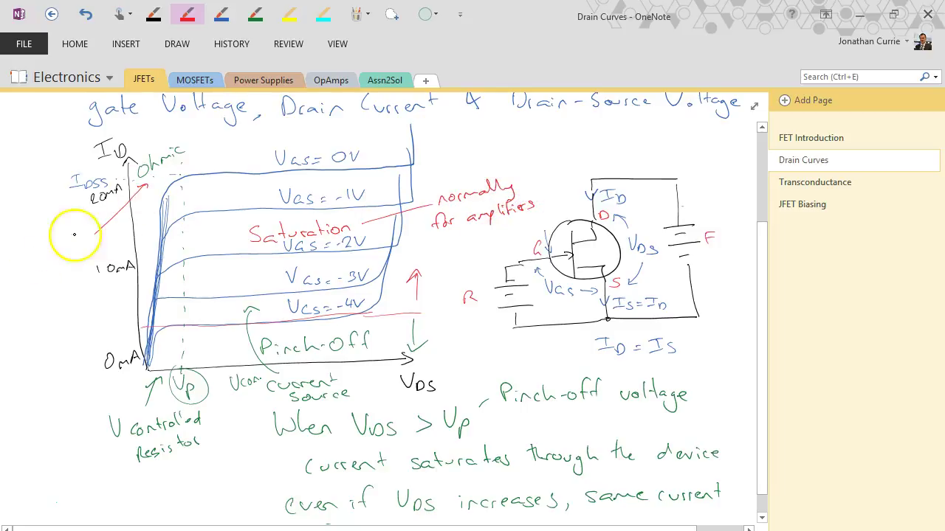
{"action": "left_click", "coordinate": [157, 277]}
{"action": "left_click", "coordinate": [155, 309]}
{"action": "left_click_drag", "start_coordinate": [150, 342], "coordinate": [147, 362]}
{"action": "mouse_move", "coordinate": [25, 248]}
{"action": "left_mouse_down"}
{"action": "mouse_move", "coordinate": [46, 244]}
{"action": "mouse_move", "coordinate": [53, 255]}
{"action": "mouse_move", "coordinate": [67, 232]}
{"action": "mouse_move", "coordinate": [87, 246]}
{"action": "left_mouse_up"}
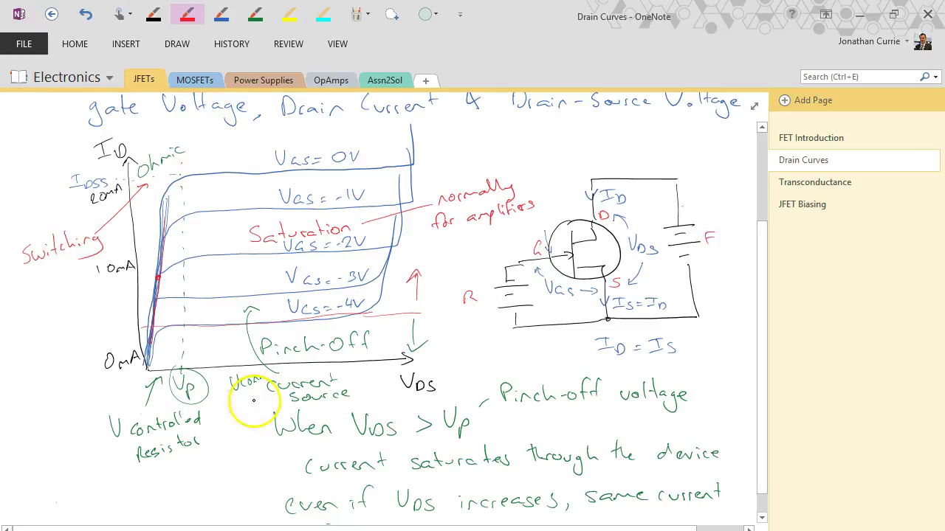
{"action": "left_click", "coordinate": [42, 278]}
{"action": "left_click_drag", "start_coordinate": [45, 288], "coordinate": [93, 279]}
{"action": "left_click_drag", "start_coordinate": [7, 317], "coordinate": [28, 315]}
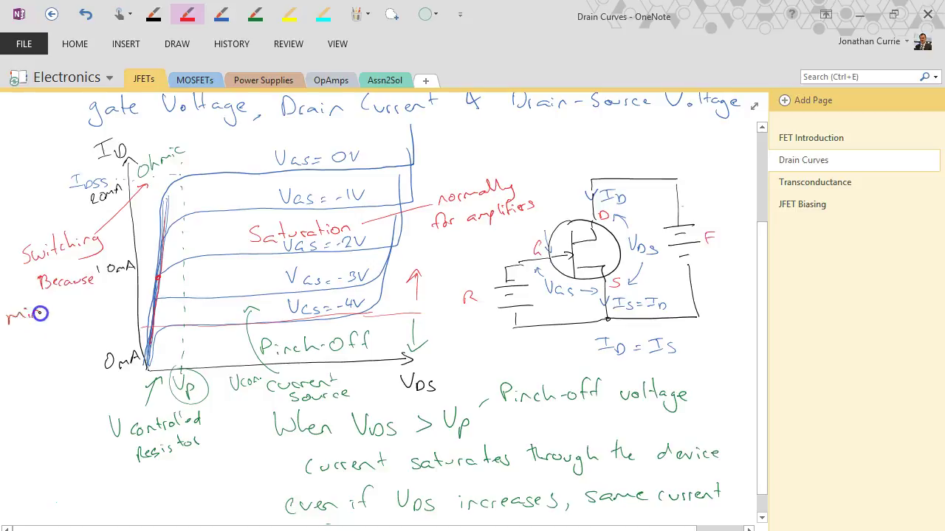
{"action": "mouse_move", "coordinate": [41, 314]}
{"action": "left_mouse_down"}
{"action": "mouse_move", "coordinate": [67, 293]}
{"action": "mouse_move", "coordinate": [83, 319]}
{"action": "left_mouse_up"}
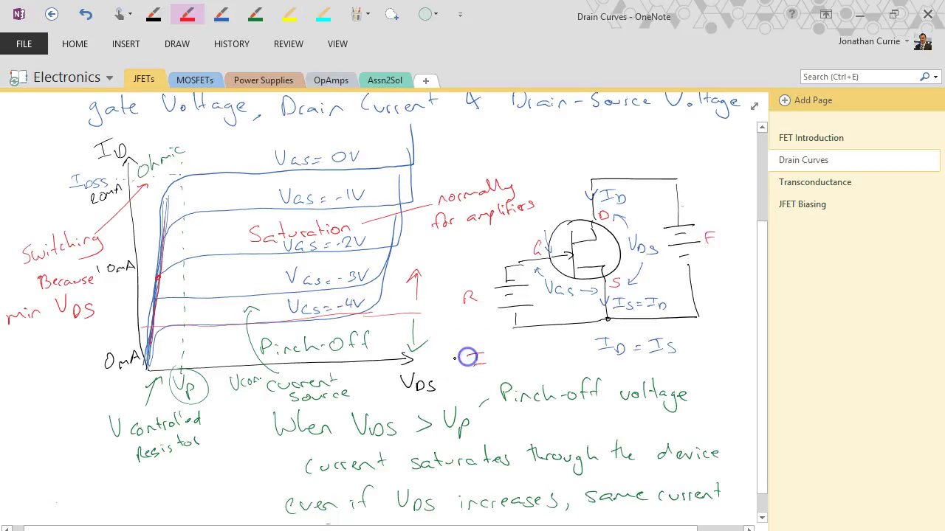
{"action": "left_click_drag", "start_coordinate": [456, 358], "coordinate": [466, 356]}
{"action": "mouse_move", "coordinate": [456, 363]}
{"action": "left_mouse_down"}
{"action": "mouse_move", "coordinate": [496, 370]}
{"action": "mouse_move", "coordinate": [532, 368]}
{"action": "left_mouse_up"}
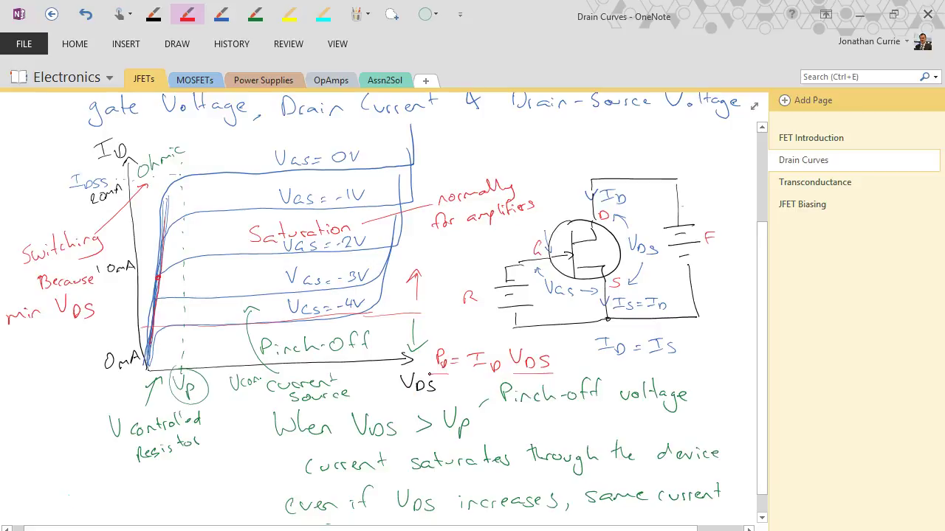
In blue, circle R, add an 'increasing -ve' arrow, and note 'completely off, ID = 0' below Pinch-Off
{"action": "left_click", "coordinate": [220, 14]}
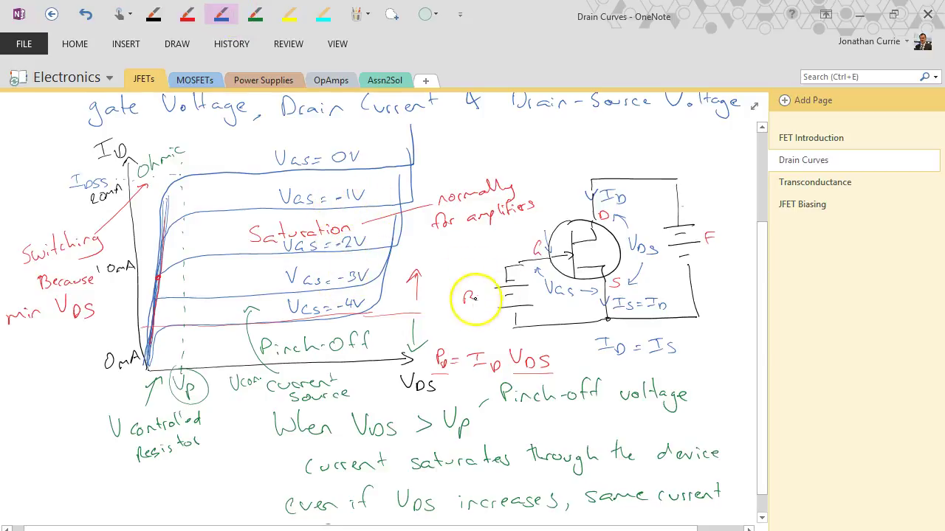
{"action": "left_click_drag", "start_coordinate": [465, 285], "coordinate": [463, 289]}
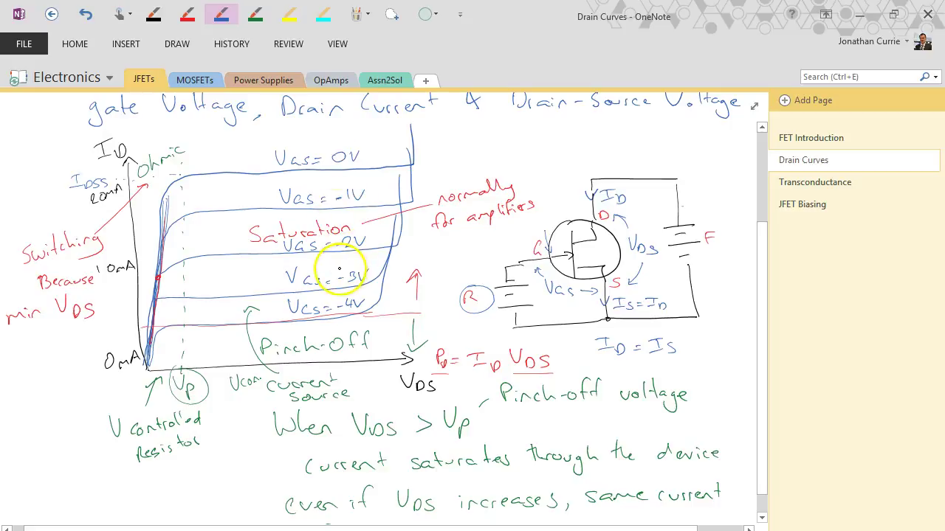
{"action": "left_click_drag", "start_coordinate": [428, 246], "coordinate": [429, 277]}
{"action": "mouse_move", "coordinate": [443, 247]}
{"action": "left_mouse_down"}
{"action": "mouse_move", "coordinate": [494, 239]}
{"action": "mouse_move", "coordinate": [461, 259]}
{"action": "mouse_move", "coordinate": [476, 242]}
{"action": "mouse_move", "coordinate": [452, 249]}
{"action": "mouse_move", "coordinate": [505, 234]}
{"action": "mouse_move", "coordinate": [503, 245]}
{"action": "mouse_move", "coordinate": [452, 265]}
{"action": "mouse_move", "coordinate": [481, 261]}
{"action": "left_mouse_up"}
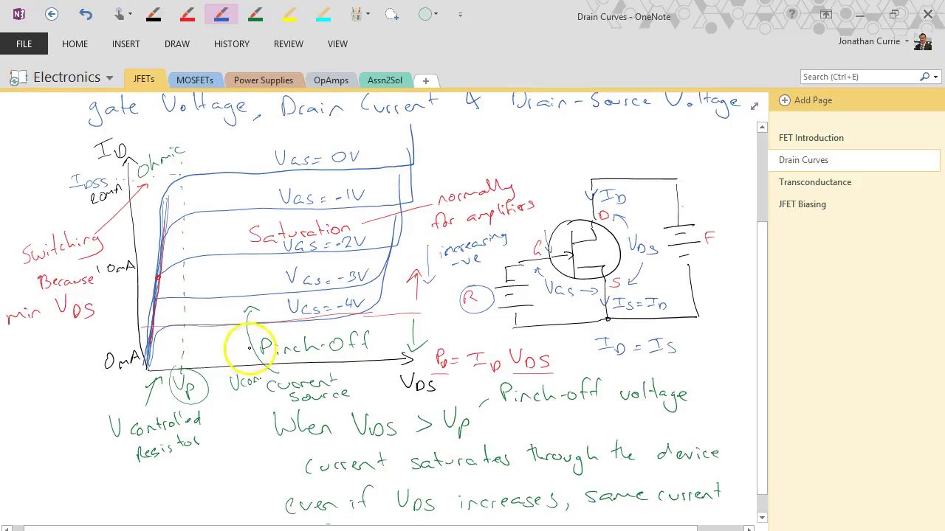
{"action": "left_click_drag", "start_coordinate": [260, 327], "coordinate": [252, 357]}
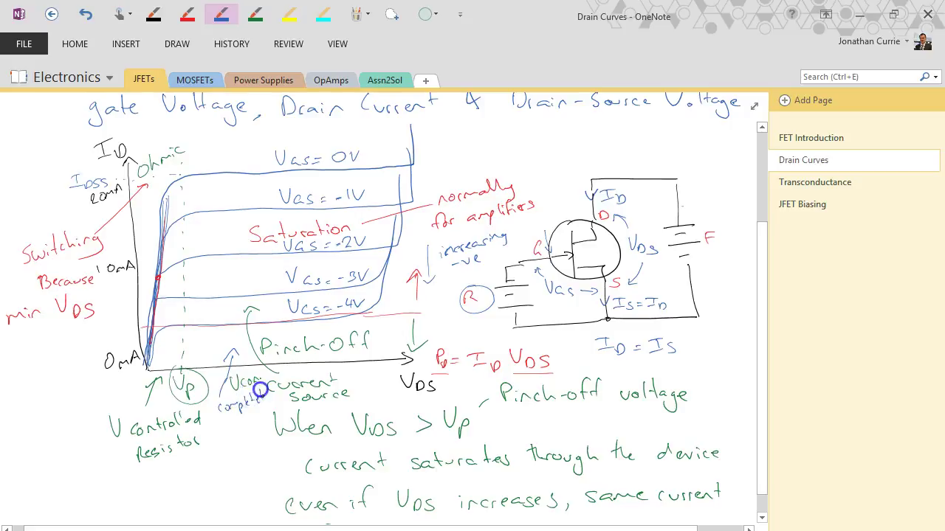
{"action": "mouse_move", "coordinate": [261, 405]}
{"action": "left_mouse_down"}
{"action": "mouse_move", "coordinate": [237, 418]}
{"action": "mouse_move", "coordinate": [248, 417]}
{"action": "mouse_move", "coordinate": [232, 439]}
{"action": "mouse_move", "coordinate": [259, 426]}
{"action": "left_mouse_up"}
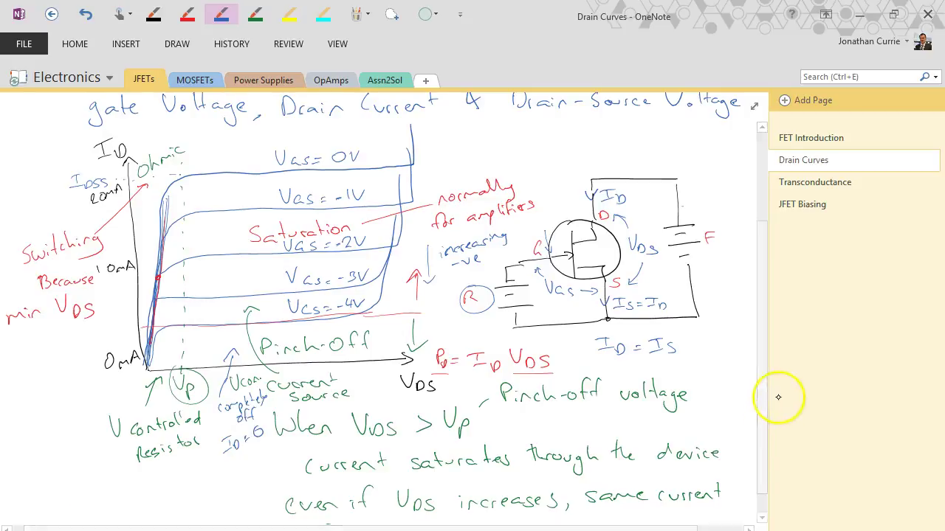
Below the notes, draw black ID and VDS axes for a new graph
{"action": "scroll", "coordinate": [42, 502], "scroll_direction": "down", "scroll_amount": 1}
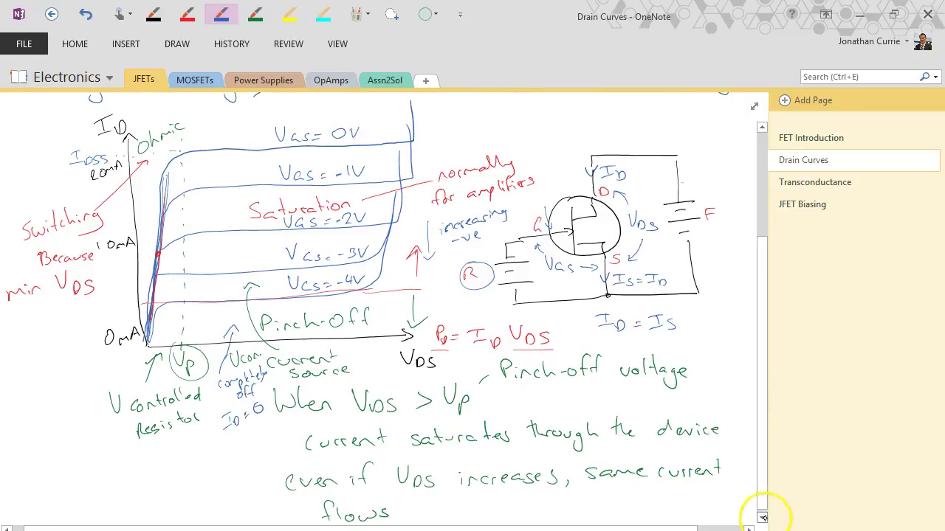
{"action": "scroll", "coordinate": [767, 515], "scroll_direction": "down", "scroll_amount": 5}
{"action": "scroll", "coordinate": [769, 514], "scroll_direction": "down", "scroll_amount": 4}
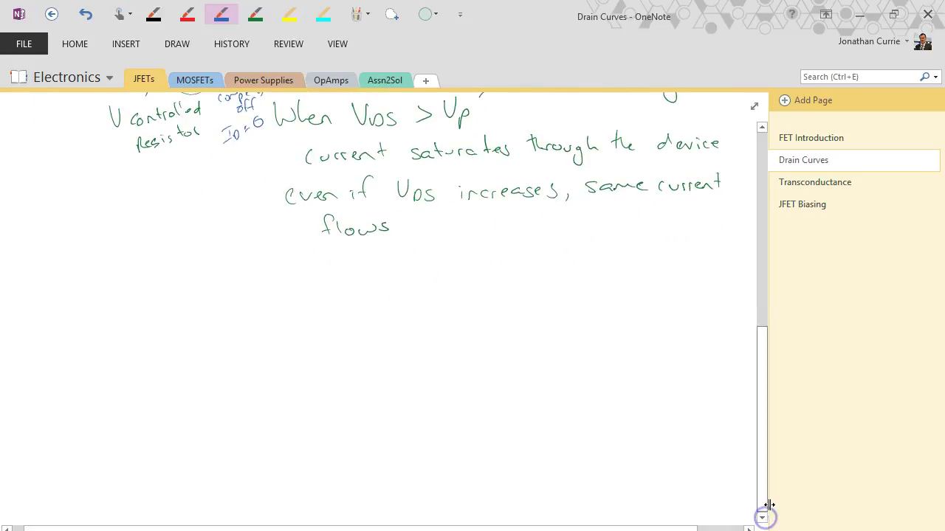
{"action": "left_click", "coordinate": [154, 13]}
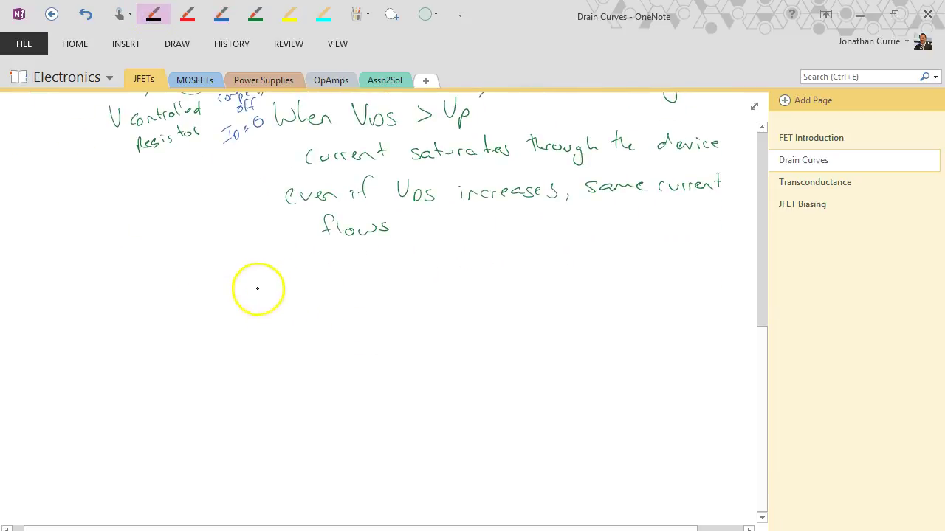
{"action": "mouse_move", "coordinate": [193, 277]}
{"action": "left_mouse_down"}
{"action": "mouse_move", "coordinate": [206, 459]}
{"action": "mouse_move", "coordinate": [416, 446]}
{"action": "left_mouse_up"}
{"action": "left_click_drag", "start_coordinate": [190, 275], "coordinate": [201, 281]}
{"action": "left_click_drag", "start_coordinate": [165, 256], "coordinate": [155, 261]}
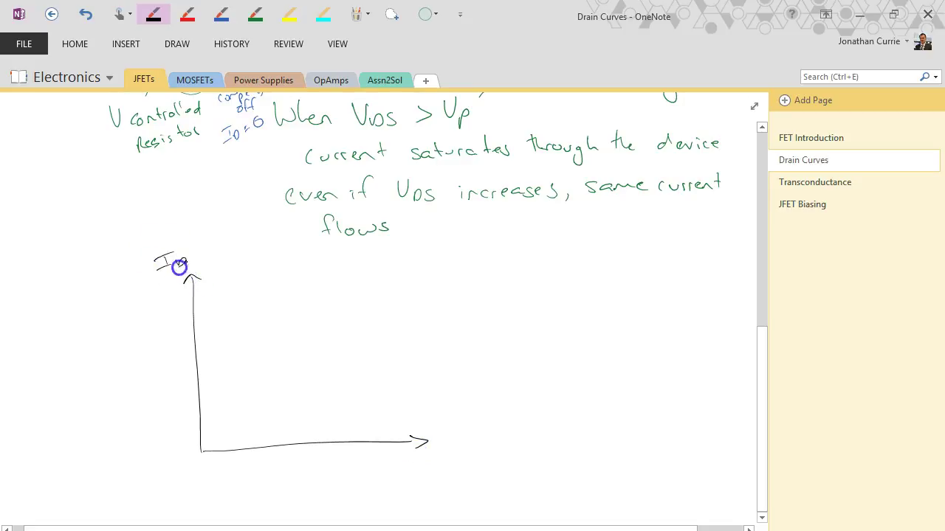
{"action": "left_click_drag", "start_coordinate": [428, 453], "coordinate": [441, 451]}
{"action": "left_click_drag", "start_coordinate": [446, 458], "coordinate": [450, 464]}
Sketch blue drain curves from the origin and a red diagonal load line across them
{"action": "left_click", "coordinate": [220, 14]}
{"action": "left_click_drag", "start_coordinate": [202, 449], "coordinate": [442, 402]}
{"action": "mouse_move", "coordinate": [202, 448]}
{"action": "left_mouse_down"}
{"action": "mouse_move", "coordinate": [213, 445]}
{"action": "mouse_move", "coordinate": [213, 390]}
{"action": "mouse_move", "coordinate": [417, 361]}
{"action": "mouse_move", "coordinate": [211, 397]}
{"action": "mouse_move", "coordinate": [453, 312]}
{"action": "mouse_move", "coordinate": [240, 280]}
{"action": "mouse_move", "coordinate": [489, 274]}
{"action": "left_mouse_up"}
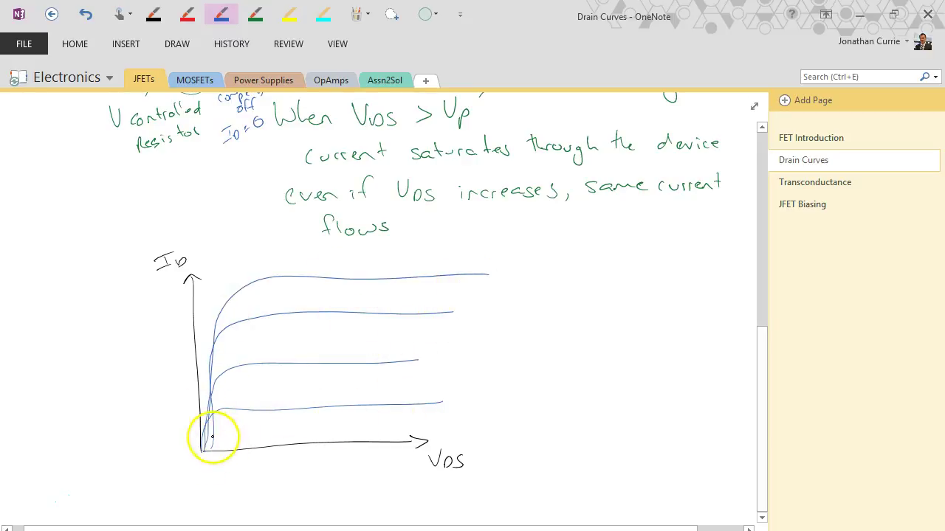
{"action": "left_click", "coordinate": [187, 15]}
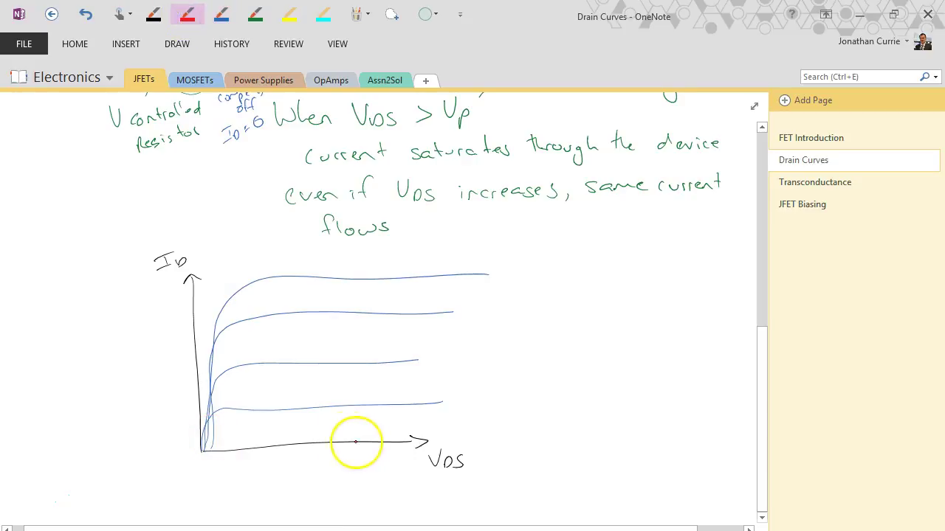
{"action": "left_click_drag", "start_coordinate": [373, 442], "coordinate": [193, 307]}
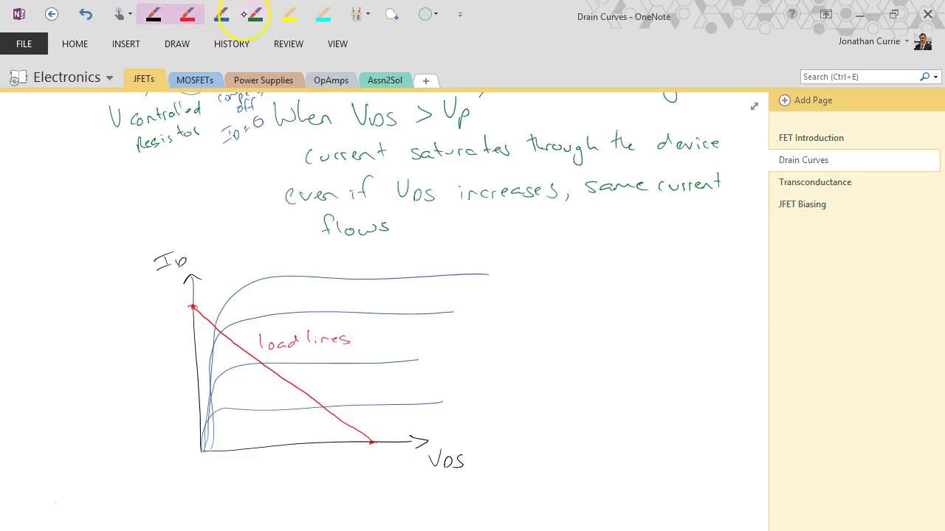
Write IDSS in blue and 'max I given R' in red, with an arrow to the load line's top
{"action": "left_click", "coordinate": [221, 14]}
{"action": "left_click_drag", "start_coordinate": [195, 284], "coordinate": [256, 279]}
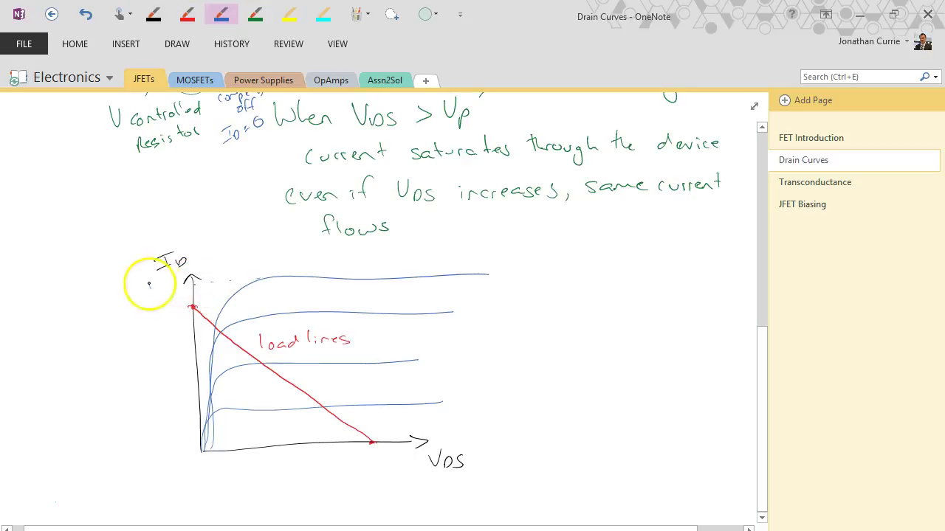
{"action": "left_click_drag", "start_coordinate": [141, 286], "coordinate": [162, 290]}
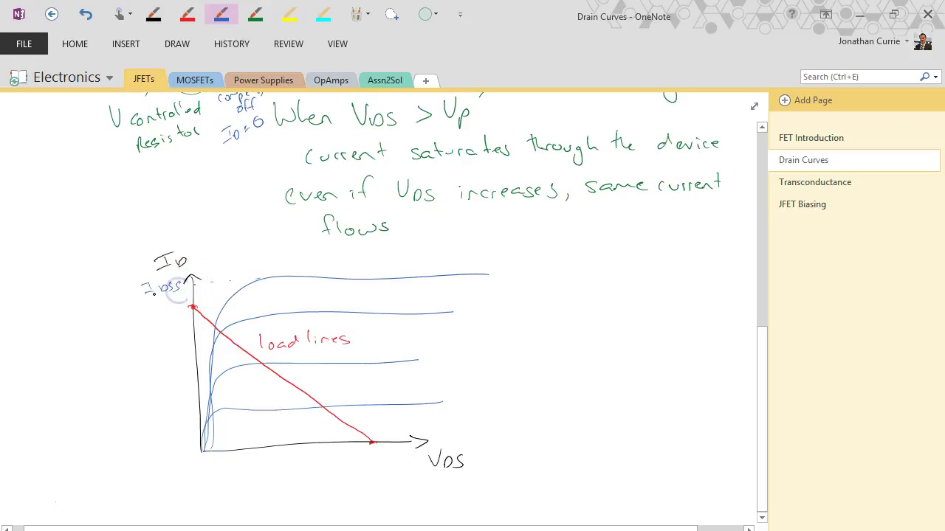
{"action": "left_click", "coordinate": [187, 14]}
{"action": "left_click_drag", "start_coordinate": [161, 309], "coordinate": [190, 307]}
{"action": "mouse_move", "coordinate": [72, 321]}
{"action": "left_mouse_down"}
{"action": "mouse_move", "coordinate": [113, 305]}
{"action": "mouse_move", "coordinate": [134, 314]}
{"action": "left_mouse_up"}
{"action": "mouse_move", "coordinate": [62, 345]}
{"action": "left_mouse_down"}
{"action": "mouse_move", "coordinate": [68, 355]}
{"action": "mouse_move", "coordinate": [126, 339]}
{"action": "left_mouse_up"}
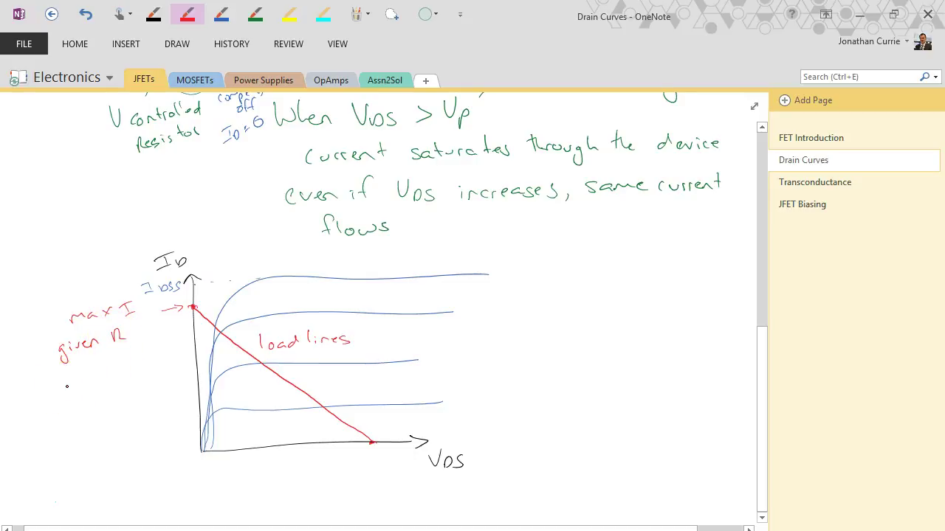
Sketch a black JFET with a drain resistor up to a VDD rail beside the graph
{"action": "left_click", "coordinate": [153, 14]}
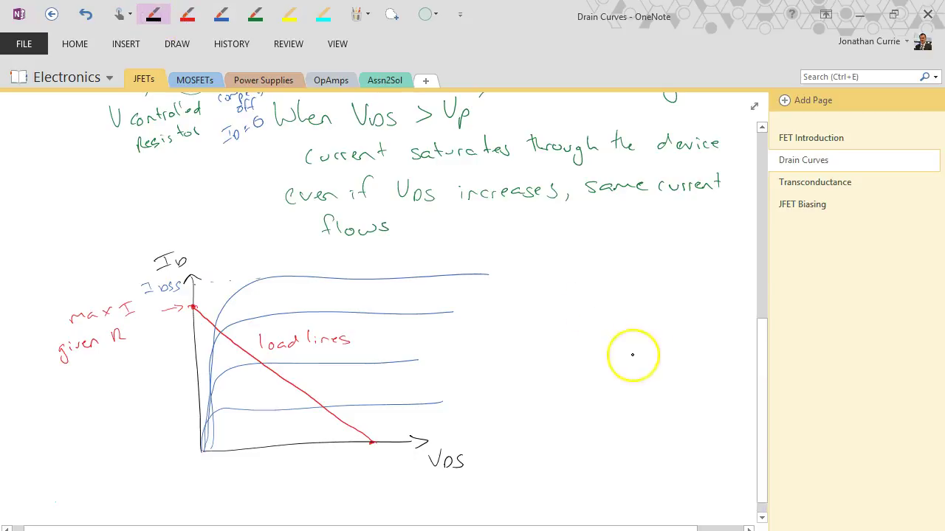
{"action": "mouse_move", "coordinate": [626, 335]}
{"action": "left_mouse_down"}
{"action": "mouse_move", "coordinate": [617, 361]}
{"action": "mouse_move", "coordinate": [648, 333]}
{"action": "left_mouse_up"}
{"action": "left_click_drag", "start_coordinate": [628, 366], "coordinate": [643, 376]}
{"action": "mouse_move", "coordinate": [633, 330]}
{"action": "left_mouse_down"}
{"action": "mouse_move", "coordinate": [618, 376]}
{"action": "mouse_move", "coordinate": [626, 332]}
{"action": "left_mouse_up"}
{"action": "mouse_move", "coordinate": [651, 282]}
{"action": "left_mouse_down"}
{"action": "mouse_move", "coordinate": [649, 305]}
{"action": "mouse_move", "coordinate": [662, 281]}
{"action": "left_mouse_up"}
{"action": "mouse_move", "coordinate": [658, 279]}
{"action": "left_mouse_down"}
{"action": "mouse_move", "coordinate": [673, 255]}
{"action": "mouse_move", "coordinate": [654, 244]}
{"action": "mouse_move", "coordinate": [681, 246]}
{"action": "left_mouse_up"}
{"action": "left_click_drag", "start_coordinate": [654, 310], "coordinate": [654, 325]}
{"action": "mouse_move", "coordinate": [644, 380]}
{"action": "left_mouse_down"}
{"action": "mouse_move", "coordinate": [643, 404]}
{"action": "mouse_move", "coordinate": [658, 402]}
{"action": "mouse_move", "coordinate": [651, 428]}
{"action": "left_mouse_up"}
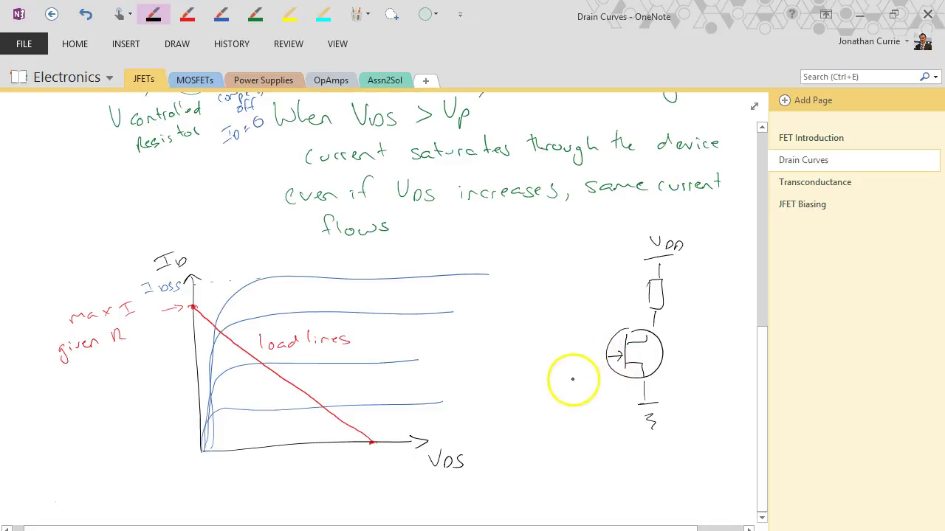
Add ground symbols, label the resistor RD, and write 'IDmax = VDD/RD' beside the drain
{"action": "mouse_move", "coordinate": [561, 371]}
{"action": "left_mouse_down"}
{"action": "mouse_move", "coordinate": [572, 395]}
{"action": "mouse_move", "coordinate": [562, 406]}
{"action": "mouse_move", "coordinate": [580, 398]}
{"action": "mouse_move", "coordinate": [603, 352]}
{"action": "left_mouse_up"}
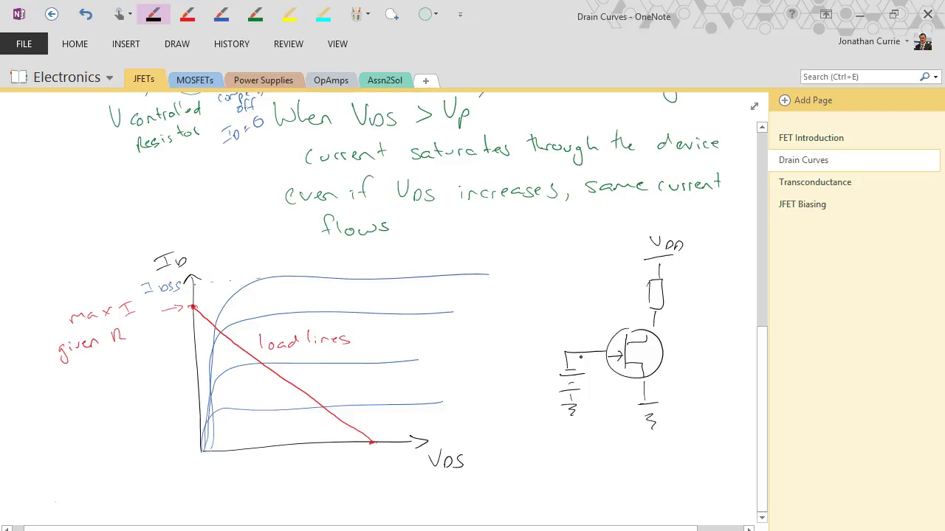
{"action": "left_click_drag", "start_coordinate": [553, 413], "coordinate": [561, 384]}
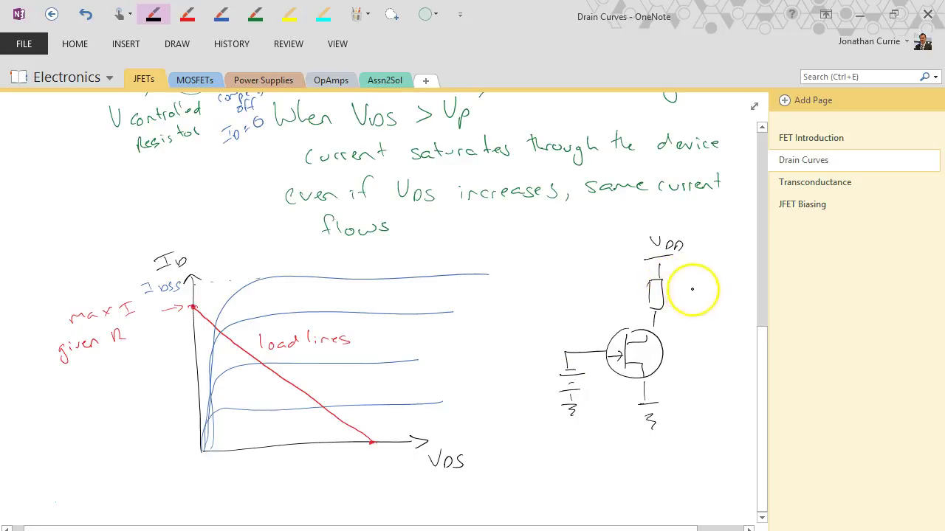
{"action": "left_click", "coordinate": [652, 327]}
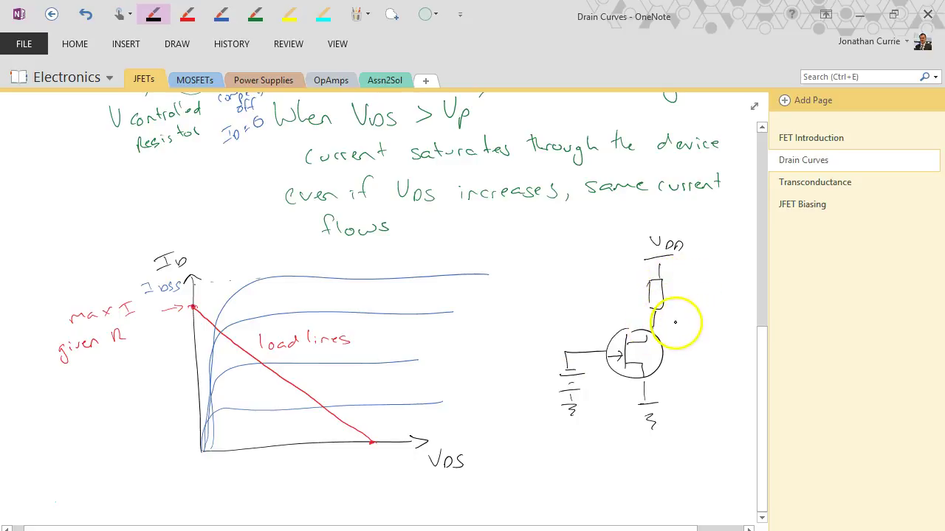
{"action": "left_click", "coordinate": [664, 323]}
{"action": "left_click_drag", "start_coordinate": [711, 329], "coordinate": [717, 325]}
{"action": "left_click_drag", "start_coordinate": [674, 350], "coordinate": [680, 349]}
{"action": "left_click_drag", "start_coordinate": [674, 353], "coordinate": [694, 357]}
{"action": "left_click_drag", "start_coordinate": [694, 357], "coordinate": [719, 358]}
{"action": "left_click_drag", "start_coordinate": [691, 295], "coordinate": [693, 298]}
{"action": "left_click_drag", "start_coordinate": [695, 372], "coordinate": [699, 376]}
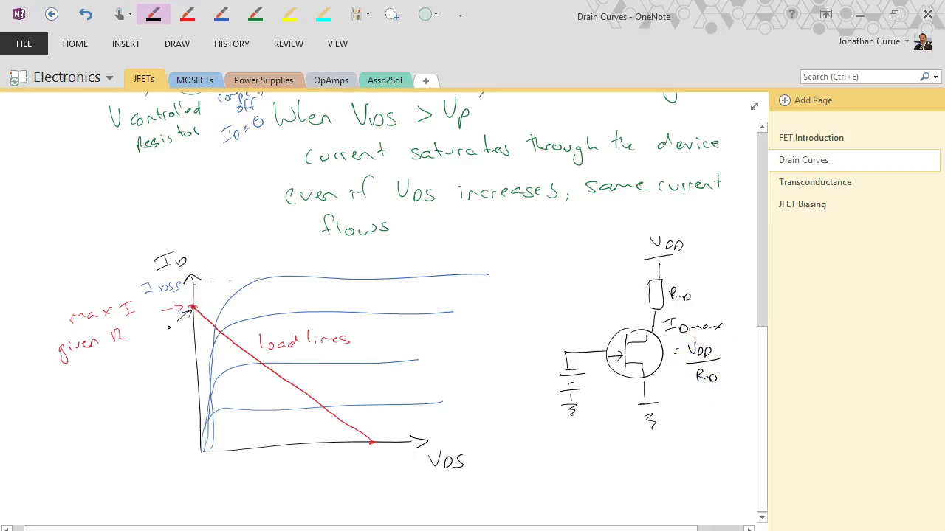
Change 'given R' to 'given RD', ground the JFET source, and write VDD at the load line's axis end
{"action": "left_click_drag", "start_coordinate": [124, 332], "coordinate": [132, 338]}
{"action": "left_click_drag", "start_coordinate": [641, 401], "coordinate": [645, 369]}
{"action": "left_click", "coordinate": [373, 443]}
{"action": "left_click_drag", "start_coordinate": [363, 452], "coordinate": [372, 453]}
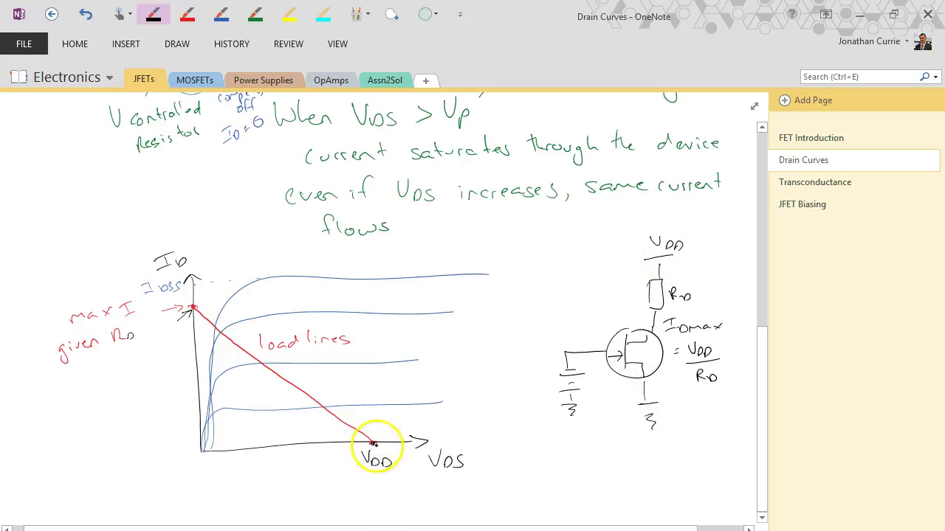
Dot the load line's VDD end in red and label the curves VGS = 0, -1, -2, -3 in purple
{"action": "left_click", "coordinate": [187, 14]}
{"action": "left_click", "coordinate": [359, 434]}
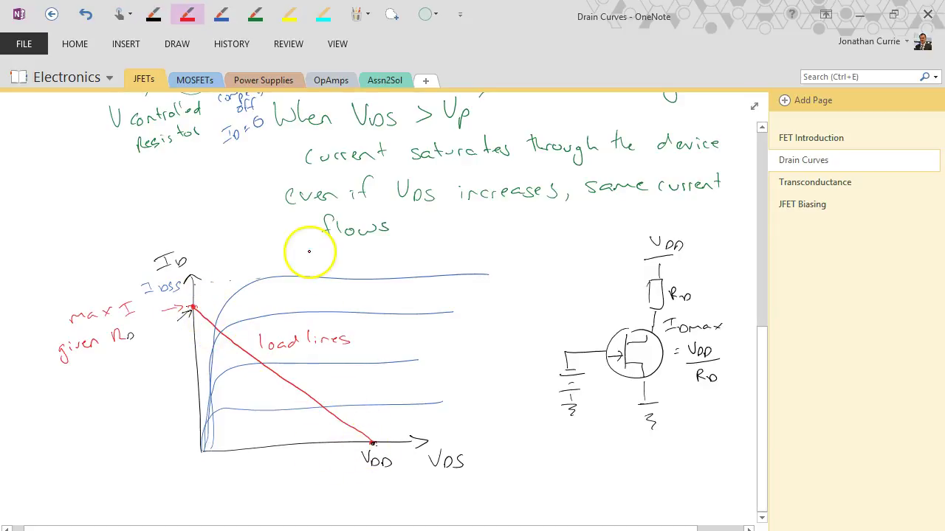
{"action": "left_click", "coordinate": [221, 13]}
{"action": "mouse_move", "coordinate": [363, 258]}
{"action": "left_mouse_down"}
{"action": "mouse_move", "coordinate": [385, 273]}
{"action": "mouse_move", "coordinate": [426, 264]}
{"action": "left_mouse_up"}
{"action": "left_click_drag", "start_coordinate": [397, 301], "coordinate": [429, 302]}
{"action": "left_click_drag", "start_coordinate": [399, 346], "coordinate": [420, 346]}
{"action": "left_click_drag", "start_coordinate": [423, 342], "coordinate": [434, 352]}
{"action": "left_click_drag", "start_coordinate": [400, 389], "coordinate": [425, 388]}
{"action": "mouse_move", "coordinate": [431, 383]}
{"action": "left_mouse_down"}
{"action": "mouse_move", "coordinate": [440, 385]}
{"action": "mouse_move", "coordinate": [436, 399]}
{"action": "left_mouse_up"}
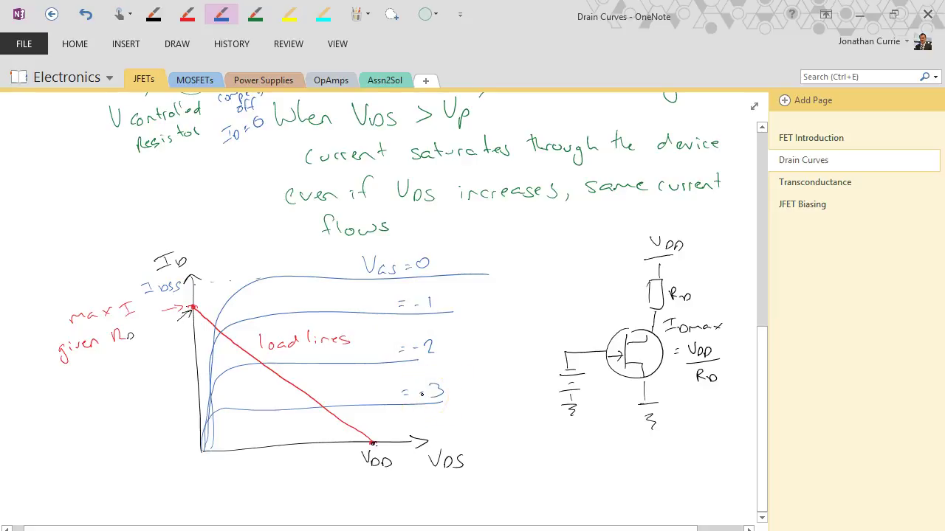
Add red direction arrowheads along the load line and dot its top end
{"action": "left_click", "coordinate": [194, 19]}
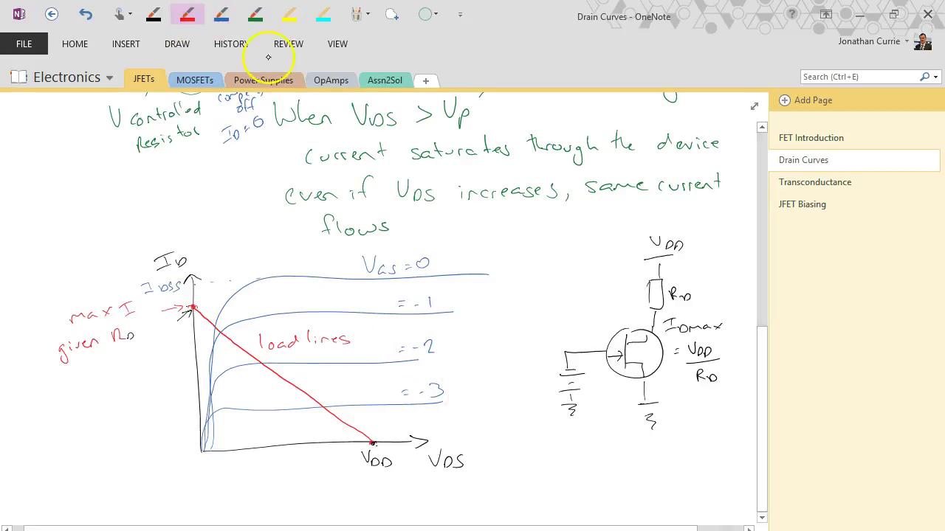
{"action": "left_click_drag", "start_coordinate": [329, 408], "coordinate": [334, 419]}
{"action": "left_click_drag", "start_coordinate": [289, 391], "coordinate": [301, 390]}
{"action": "left_click_drag", "start_coordinate": [245, 342], "coordinate": [242, 352]}
{"action": "left_click", "coordinate": [212, 323]}
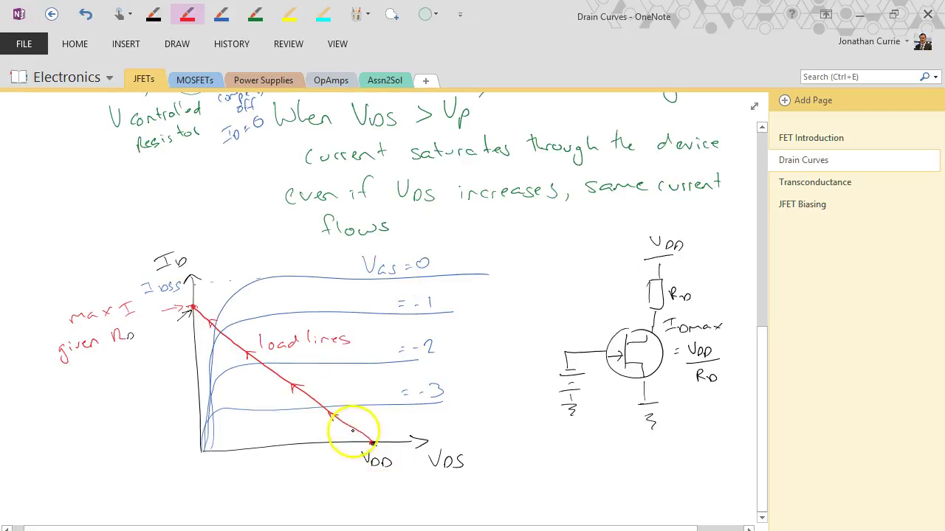
Mark the green Q point on the VGS = -3 curve and write 'Qpt ID, VDS' beneath it
{"action": "left_click", "coordinate": [254, 13]}
{"action": "left_click", "coordinate": [325, 409]}
{"action": "left_click", "coordinate": [216, 327]}
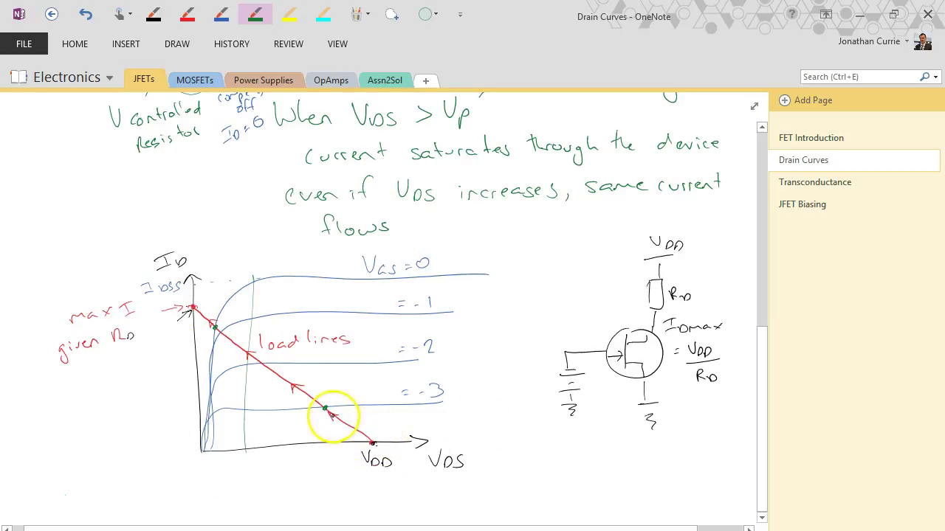
{"action": "mouse_move", "coordinate": [325, 412]}
{"action": "left_mouse_down"}
{"action": "mouse_move", "coordinate": [320, 449]}
{"action": "mouse_move", "coordinate": [329, 425]}
{"action": "left_mouse_up"}
{"action": "mouse_move", "coordinate": [290, 467]}
{"action": "left_mouse_down"}
{"action": "mouse_move", "coordinate": [297, 484]}
{"action": "mouse_move", "coordinate": [316, 472]}
{"action": "mouse_move", "coordinate": [319, 484]}
{"action": "mouse_move", "coordinate": [329, 468]}
{"action": "left_mouse_up"}
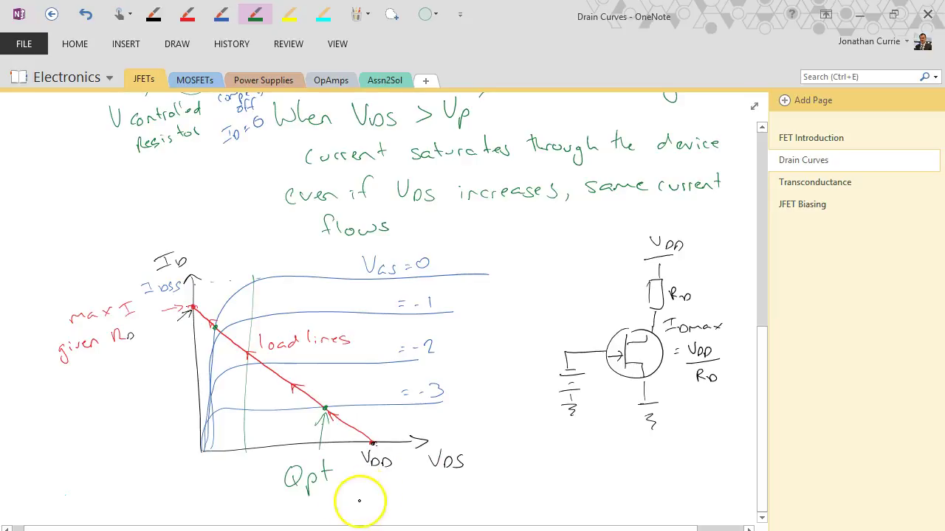
{"action": "left_click_drag", "start_coordinate": [347, 491], "coordinate": [361, 489]}
{"action": "mouse_move", "coordinate": [354, 490]}
{"action": "left_mouse_down"}
{"action": "mouse_move", "coordinate": [352, 507]}
{"action": "mouse_move", "coordinate": [368, 514]}
{"action": "mouse_move", "coordinate": [395, 512]}
{"action": "mouse_move", "coordinate": [428, 488]}
{"action": "mouse_move", "coordinate": [431, 511]}
{"action": "left_mouse_up"}
{"action": "mouse_move", "coordinate": [431, 494]}
{"action": "left_mouse_down"}
{"action": "mouse_move", "coordinate": [432, 511]}
{"action": "mouse_move", "coordinate": [444, 511]}
{"action": "left_mouse_up"}
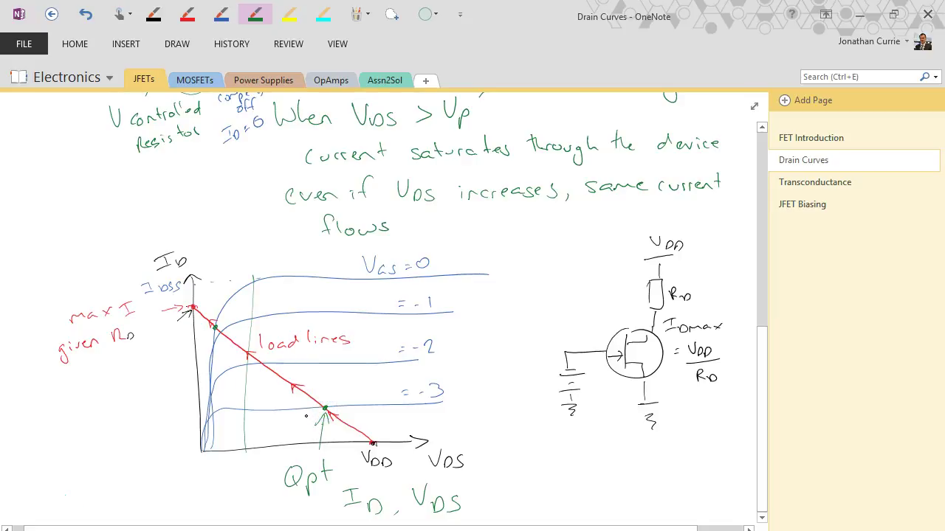
On the first graph, loop the drain-curve ends in green with an arrow labelled 'Breakdown Region'
{"action": "scroll", "coordinate": [47, 502], "scroll_direction": "up", "scroll_amount": 1}
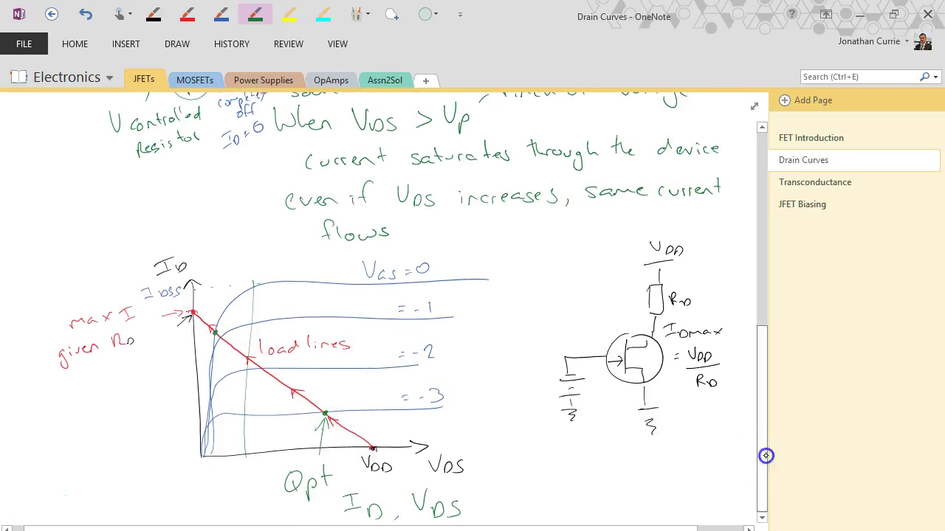
{"action": "left_click_drag", "start_coordinate": [766, 456], "coordinate": [772, 219]}
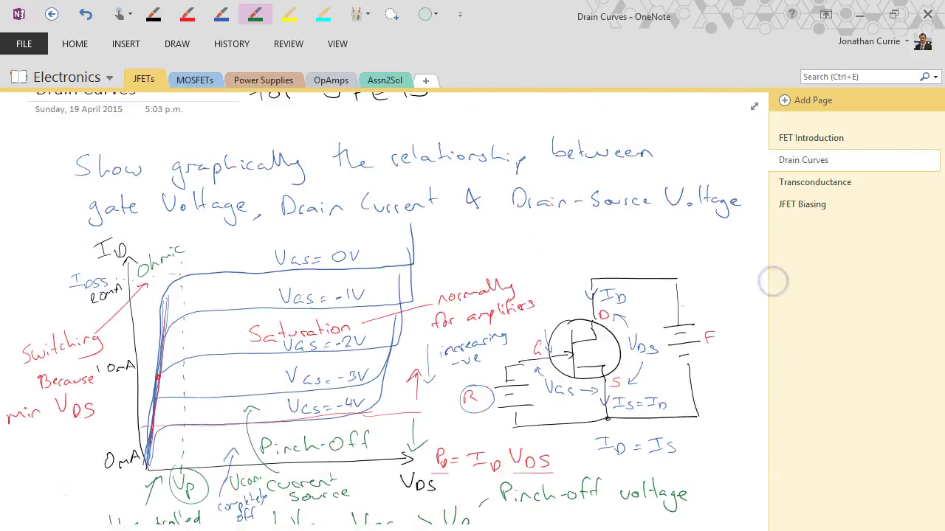
{"action": "mouse_move", "coordinate": [405, 214]}
{"action": "left_mouse_down"}
{"action": "mouse_move", "coordinate": [382, 284]}
{"action": "mouse_move", "coordinate": [374, 392]}
{"action": "mouse_move", "coordinate": [399, 403]}
{"action": "mouse_move", "coordinate": [434, 295]}
{"action": "mouse_move", "coordinate": [436, 214]}
{"action": "mouse_move", "coordinate": [397, 214]}
{"action": "left_mouse_up"}
{"action": "mouse_move", "coordinate": [485, 247]}
{"action": "left_mouse_down"}
{"action": "mouse_move", "coordinate": [441, 259]}
{"action": "mouse_move", "coordinate": [452, 260]}
{"action": "left_mouse_up"}
{"action": "left_click_drag", "start_coordinate": [768, 264], "coordinate": [772, 525]}
{"action": "left_click", "coordinate": [739, 426]}
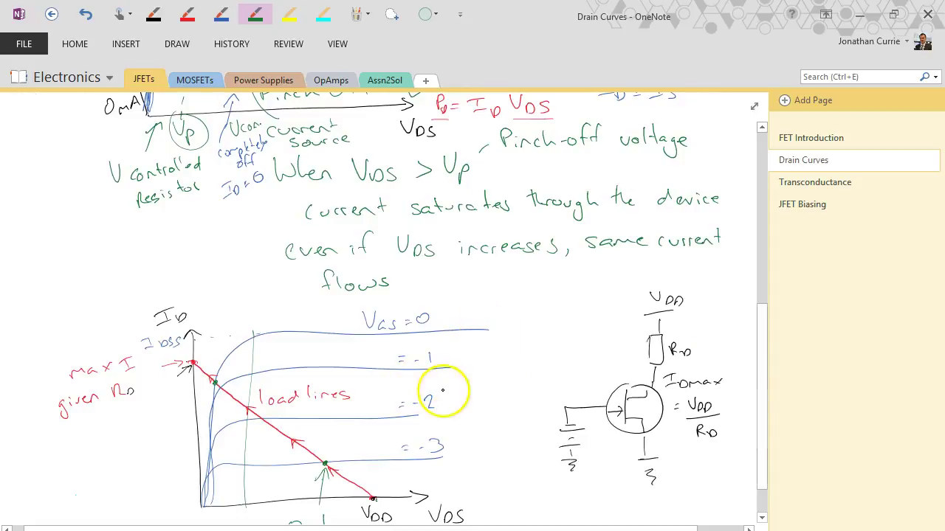
{"action": "left_click_drag", "start_coordinate": [770, 412], "coordinate": [773, 288]}
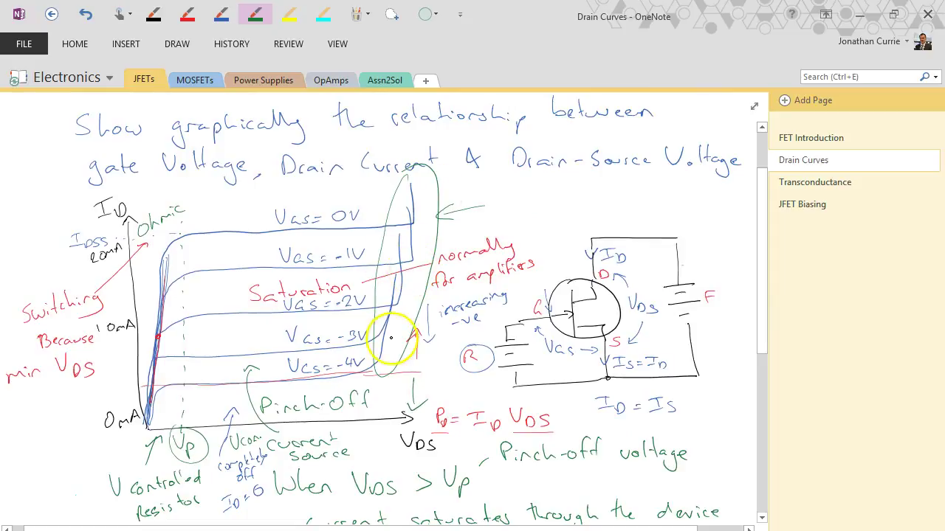
{"action": "mouse_move", "coordinate": [505, 193]}
{"action": "left_mouse_down"}
{"action": "mouse_move", "coordinate": [508, 217]}
{"action": "mouse_move", "coordinate": [589, 190]}
{"action": "mouse_move", "coordinate": [642, 190]}
{"action": "left_mouse_up"}
{"action": "mouse_move", "coordinate": [552, 221]}
{"action": "left_mouse_down"}
{"action": "mouse_move", "coordinate": [591, 236]}
{"action": "mouse_move", "coordinate": [583, 226]}
{"action": "mouse_move", "coordinate": [595, 219]}
{"action": "mouse_move", "coordinate": [634, 224]}
{"action": "left_mouse_up"}
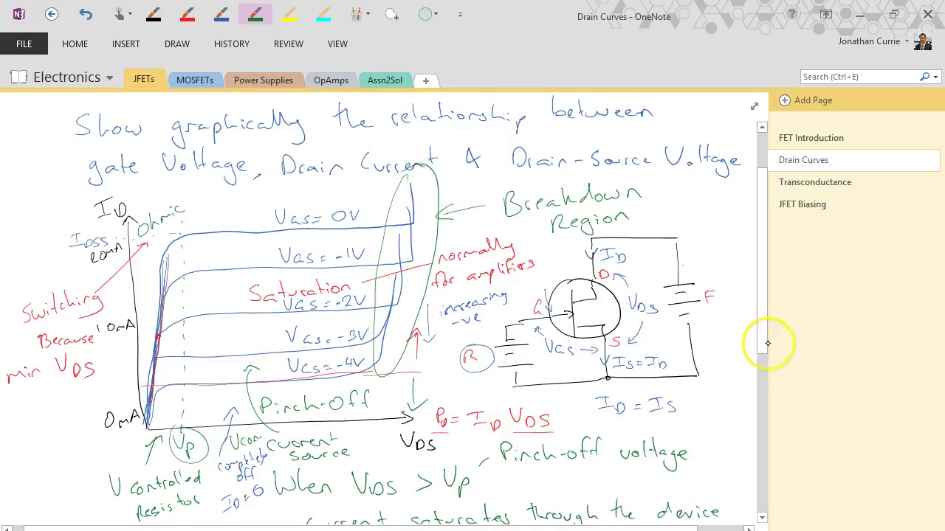
{"action": "left_click_drag", "start_coordinate": [768, 333], "coordinate": [769, 299]}
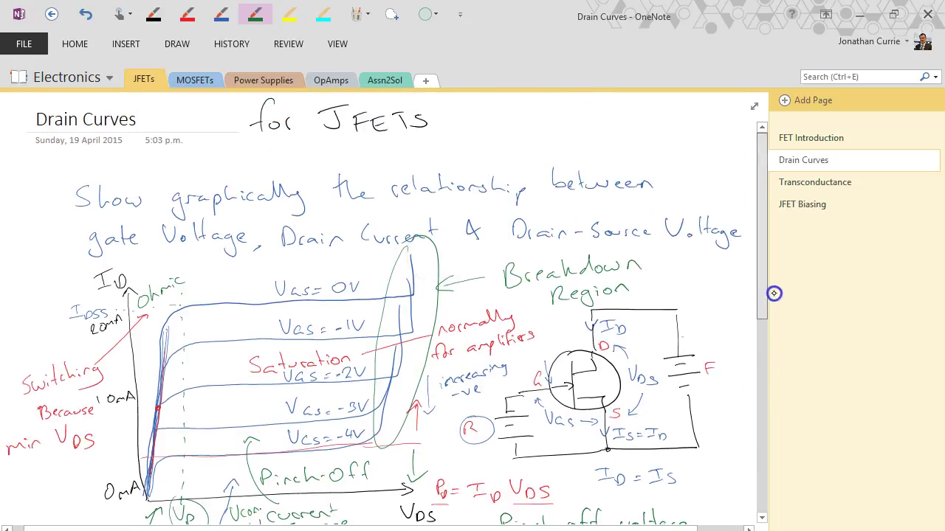